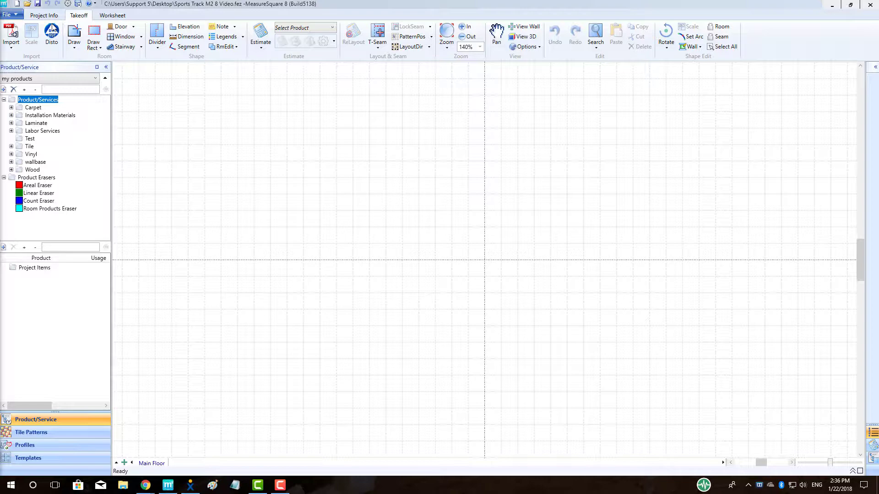
- Import the Int Fin Plan file from the Desktop, keeping image size 8000, grayscale and Tiff format
{"action": "left_click", "coordinate": [11, 33]}
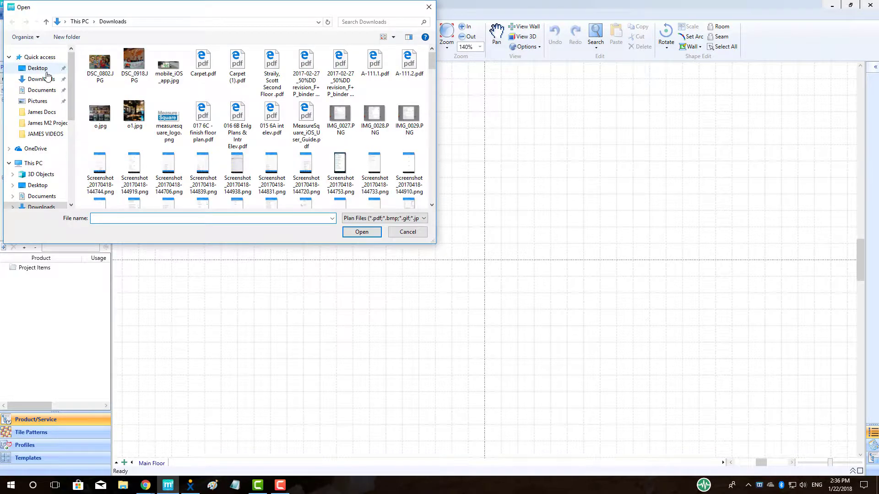
{"action": "left_click", "coordinate": [46, 69]}
{"action": "left_click", "coordinate": [117, 93]}
{"action": "left_click", "coordinate": [371, 235]}
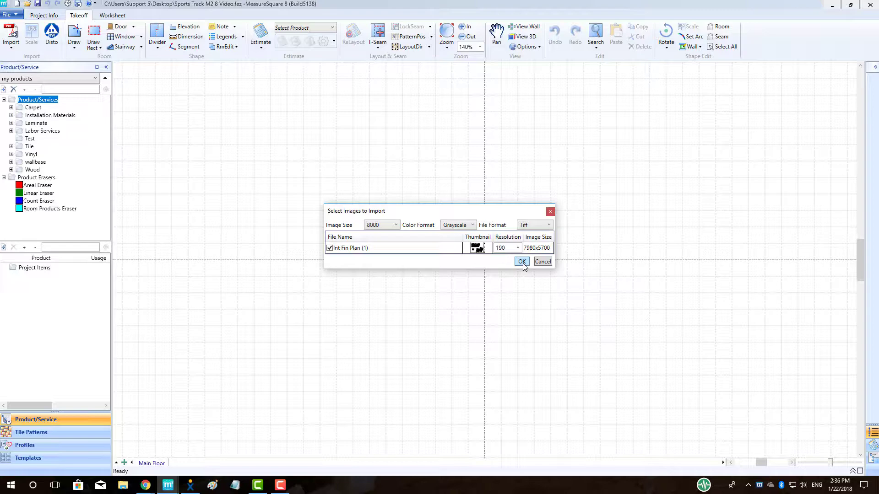
{"action": "left_click", "coordinate": [522, 262]}
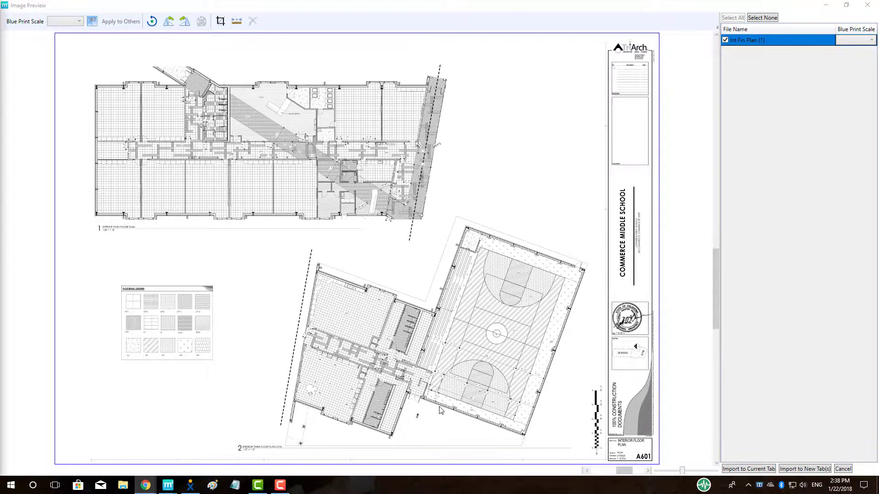
- Set the blueprint scale of Int Fin Plan (1) to 1/8 and import it into the current tab
{"action": "scroll", "coordinate": [441, 417], "scroll_direction": "up", "scroll_amount": 1}
{"action": "scroll", "coordinate": [561, 319], "scroll_direction": "up", "scroll_amount": 2}
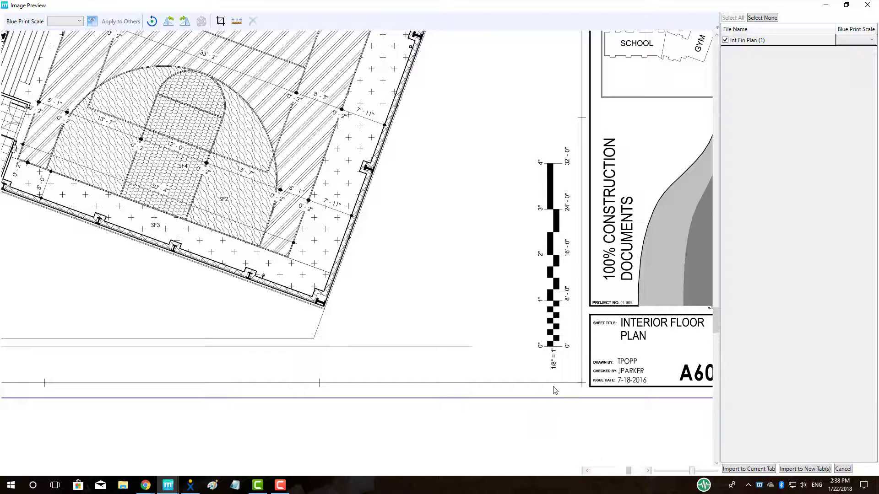
{"action": "scroll", "coordinate": [551, 351], "scroll_direction": "down", "scroll_amount": 4}
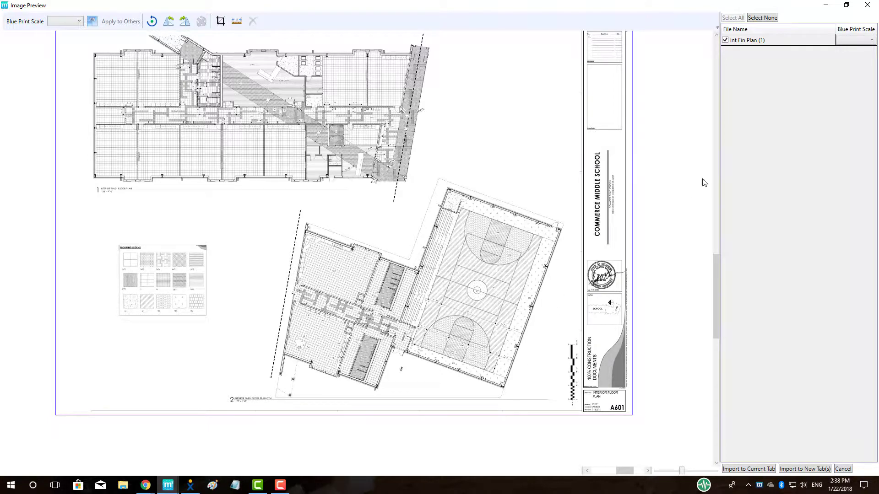
{"action": "left_click", "coordinate": [871, 40]}
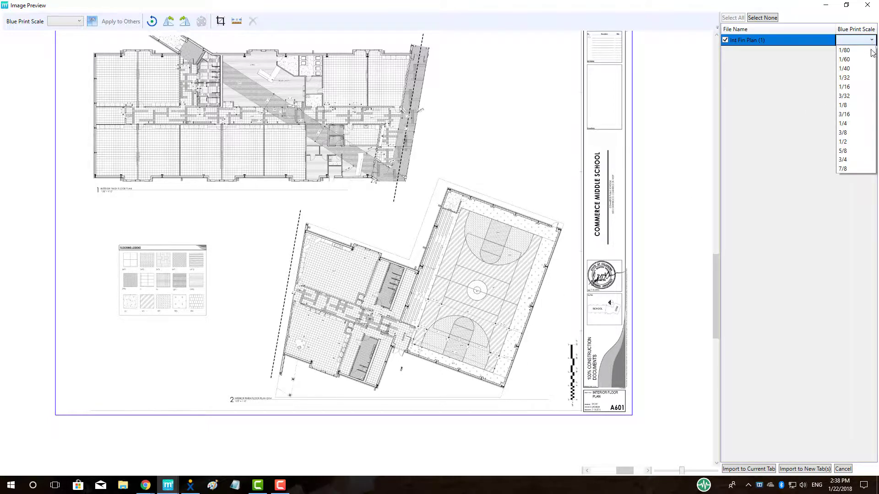
{"action": "left_click", "coordinate": [844, 106]}
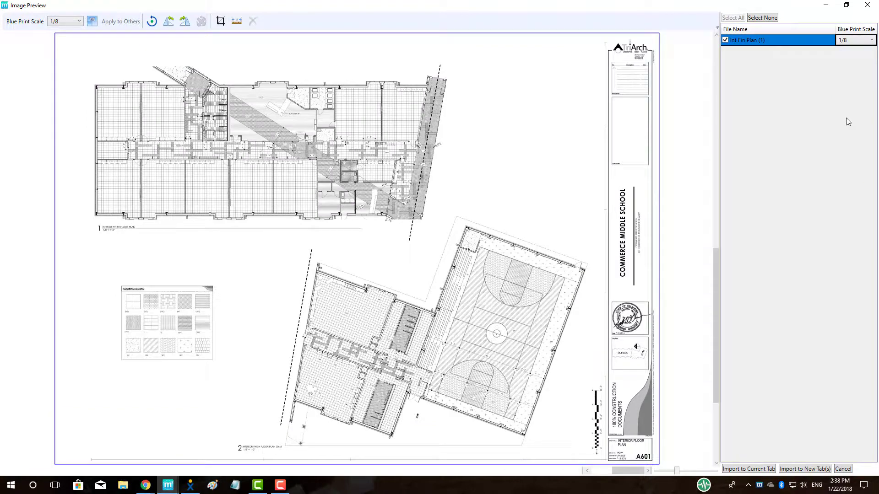
{"action": "left_click", "coordinate": [740, 469]}
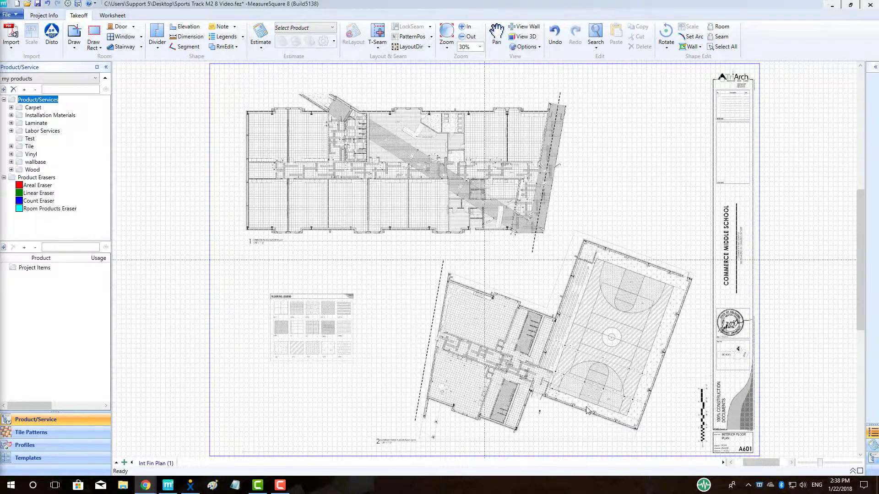
- Create a project product with SKU SF3 and type Vinyl, following the plan's flooring legend
{"action": "scroll", "coordinate": [580, 421], "scroll_direction": "up", "scroll_amount": 4}
{"action": "middle_click_drag", "start_coordinate": [599, 396], "coordinate": [536, 386]}
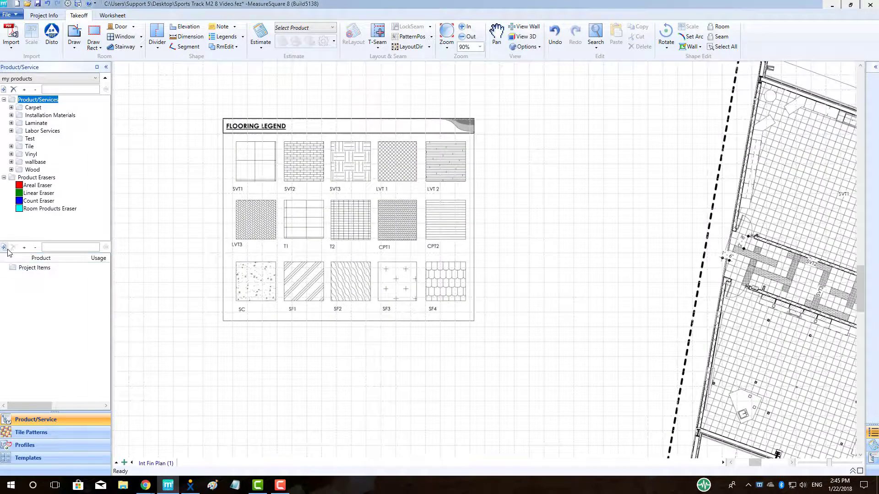
{"action": "left_click", "coordinate": [4, 247]}
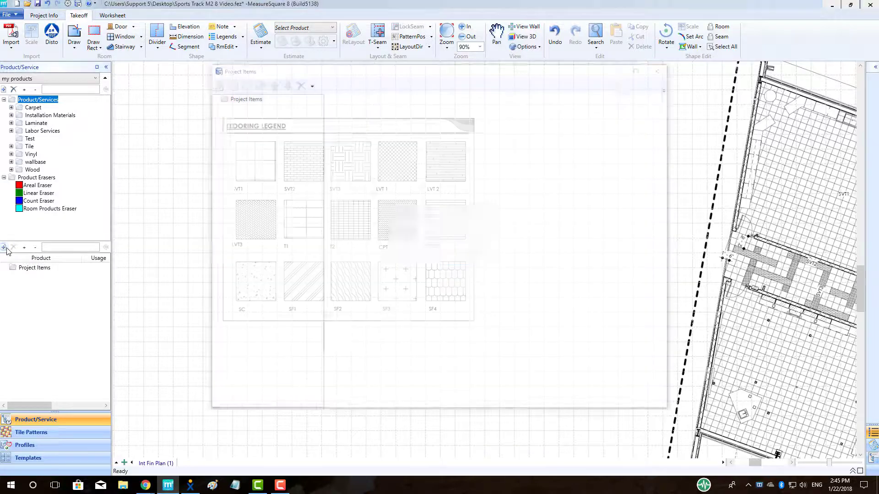
{"action": "type", "text": "SF3"}
{"action": "left_click", "coordinate": [480, 243]}
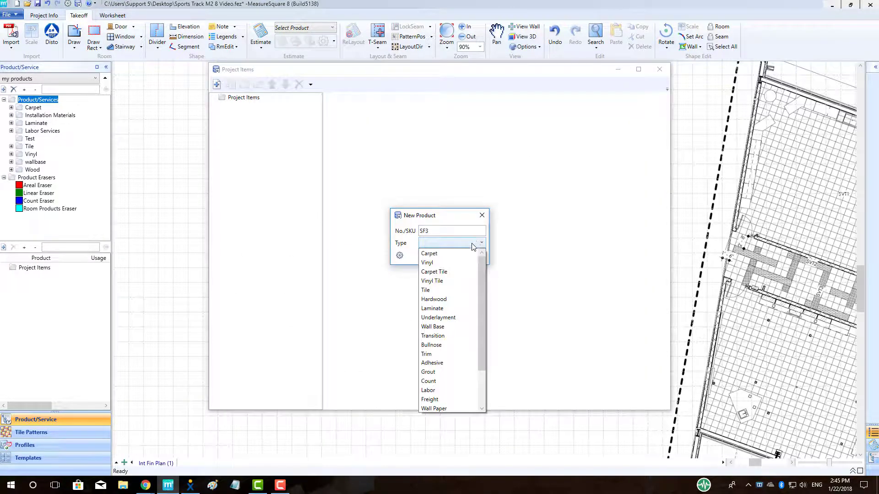
{"action": "left_click", "coordinate": [453, 263]}
{"action": "left_click", "coordinate": [436, 258]}
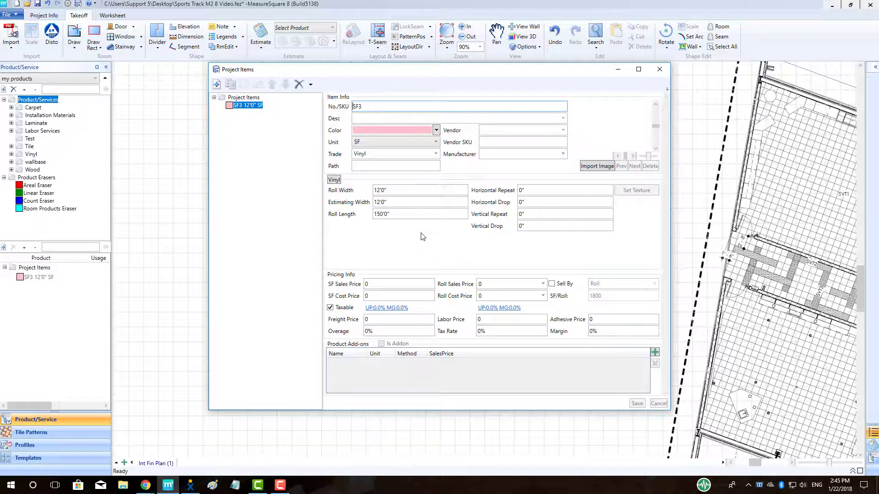
- Set the SF3 roll width to 6' and its color to OrangeRed, and save the product
{"action": "left_click", "coordinate": [417, 189]}
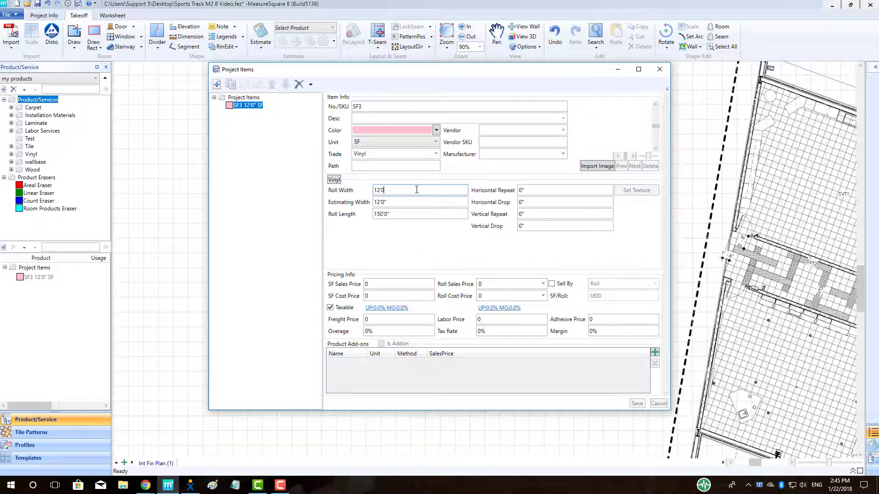
{"action": "key", "text": "BackSpace"}
{"action": "key", "text": "BackSpace"}
{"action": "type", "text": "6"}
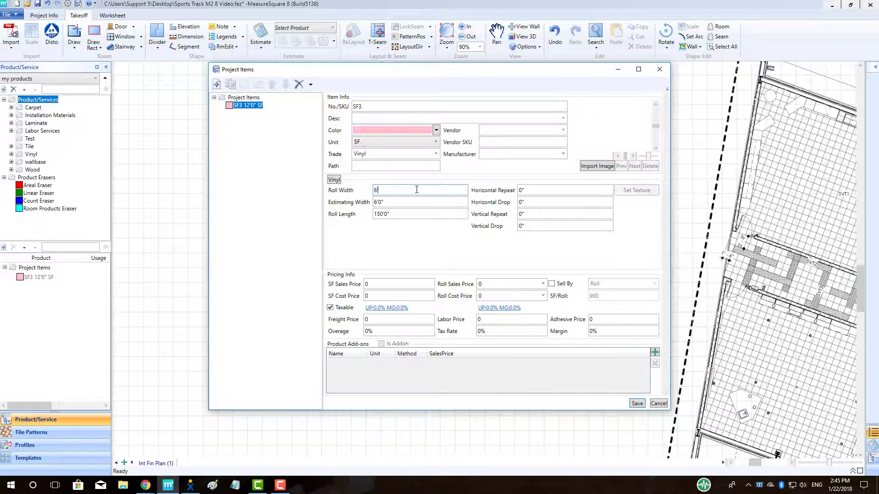
{"action": "left_click", "coordinate": [396, 249]}
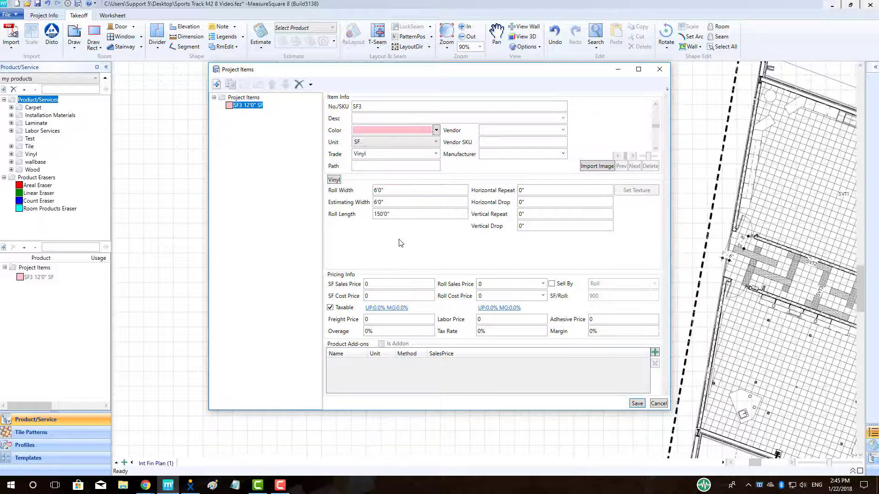
{"action": "left_click", "coordinate": [436, 130]}
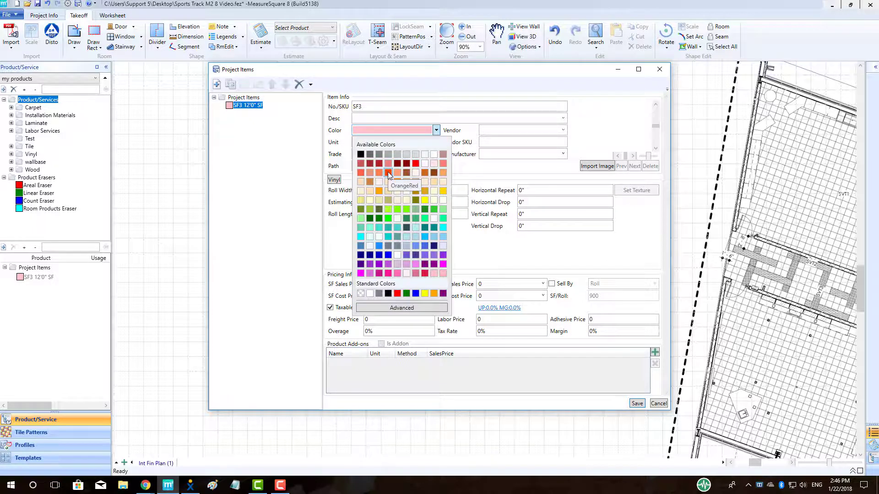
{"action": "left_click", "coordinate": [388, 171]}
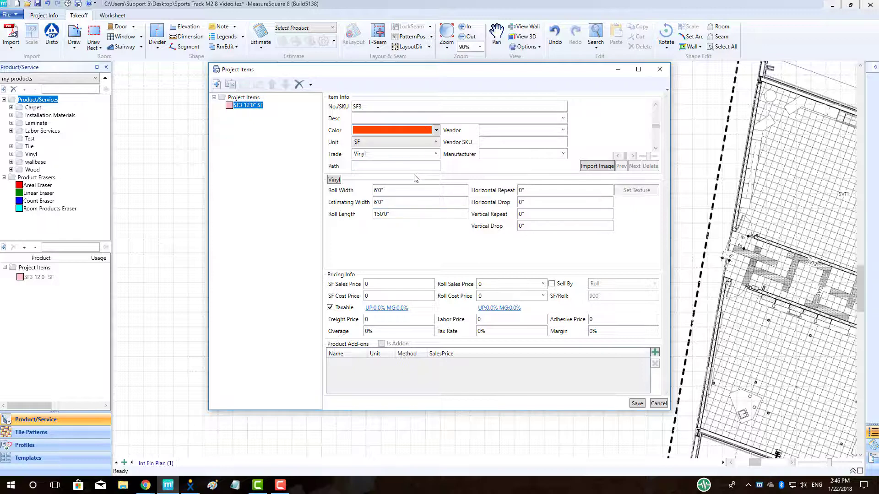
{"action": "left_click", "coordinate": [636, 403]}
- Duplicate SF3, set the copy's SKU to SF1 and its color to dark orange, and save it
{"action": "left_click", "coordinate": [230, 85]}
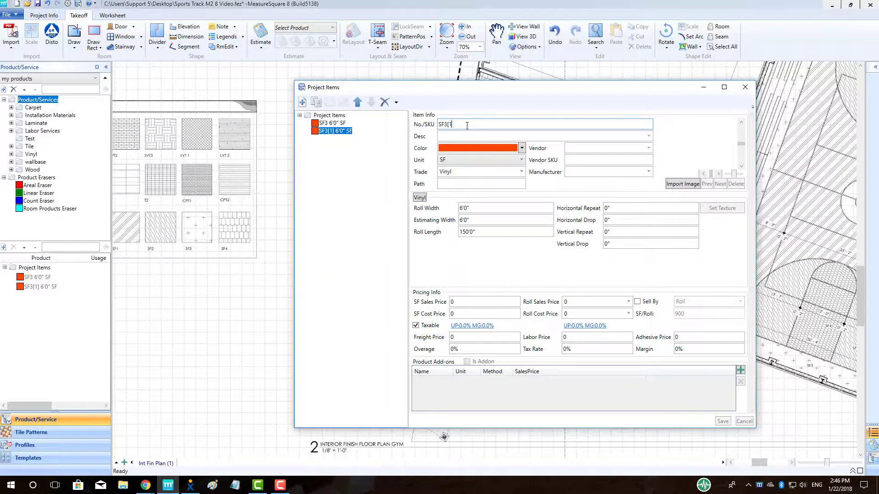
{"action": "double_click", "coordinate": [467, 124]}
{"action": "type", "text": "SF1"}
{"action": "left_click", "coordinate": [522, 148]}
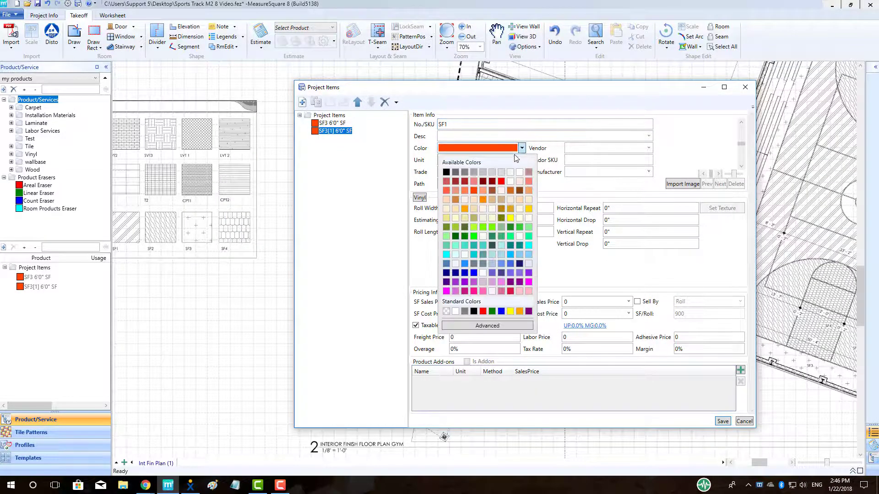
{"action": "left_click", "coordinate": [482, 200]}
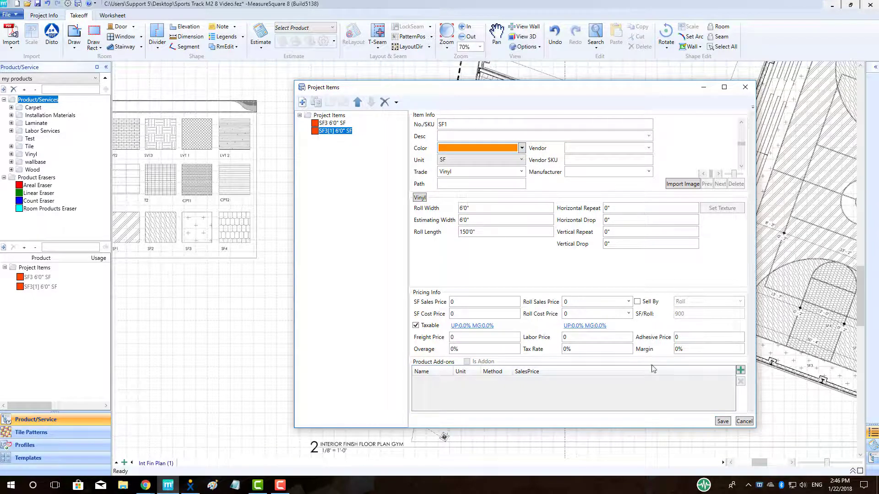
{"action": "left_click", "coordinate": [722, 421]}
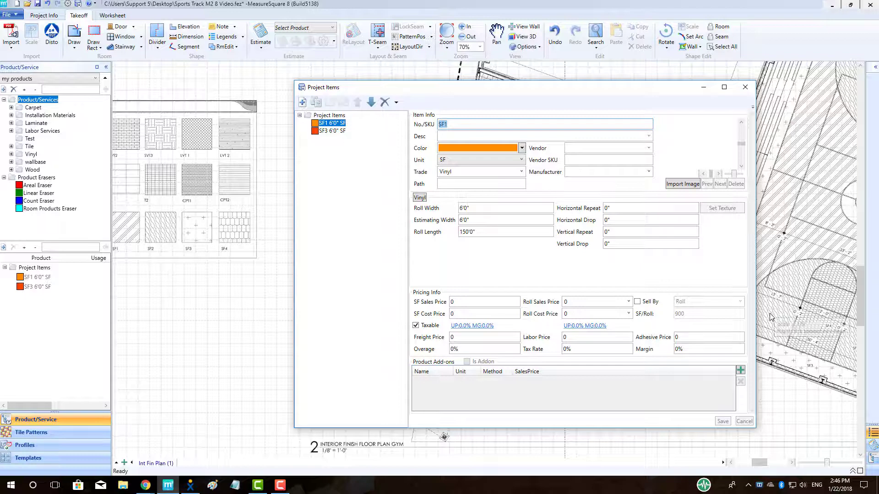
- Duplicate SF1, set the copy's SKU to SF2 and its color to yellow, and save it
{"action": "left_click", "coordinate": [316, 102]}
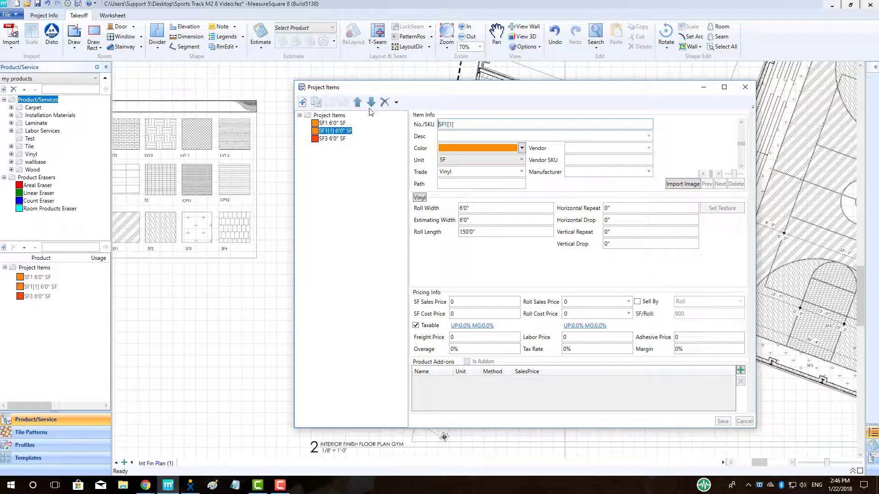
{"action": "left_click", "coordinate": [469, 121]}
{"action": "key", "text": "BackSpace"}
{"action": "key", "text": "BackSpace"}
{"action": "key", "text": "BackSpace"}
{"action": "key", "text": "BackSpace"}
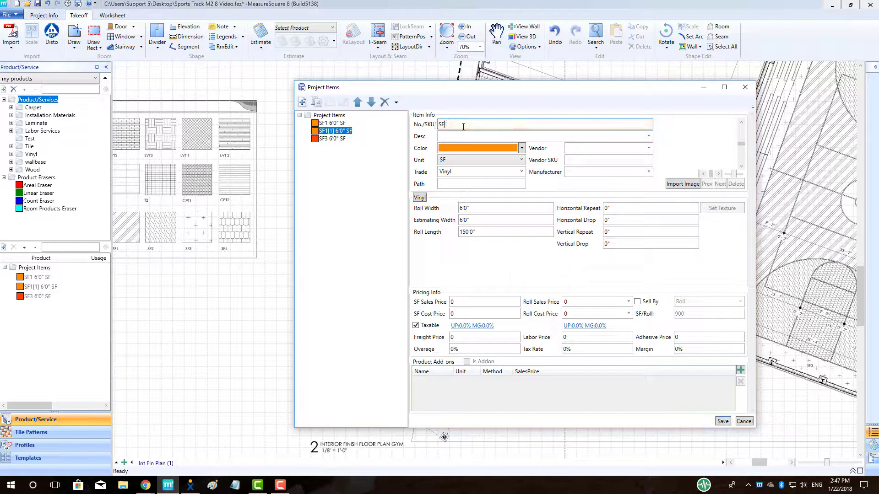
{"action": "left_click", "coordinate": [521, 148]}
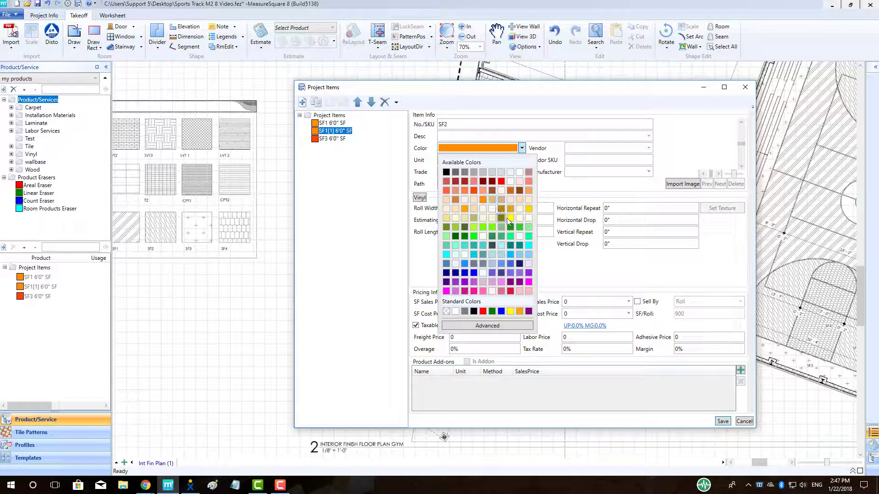
{"action": "left_click", "coordinate": [511, 221]}
{"action": "left_click", "coordinate": [722, 421]}
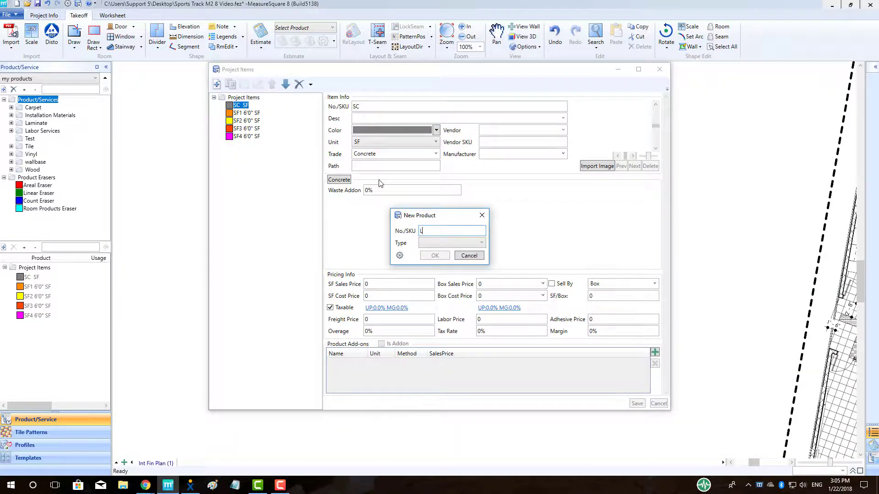
- Create a Vinyl Tile product with SKU LVT1, color it purple, and save it
{"action": "type", "text": "VT1"}
{"action": "left_click", "coordinate": [443, 243]}
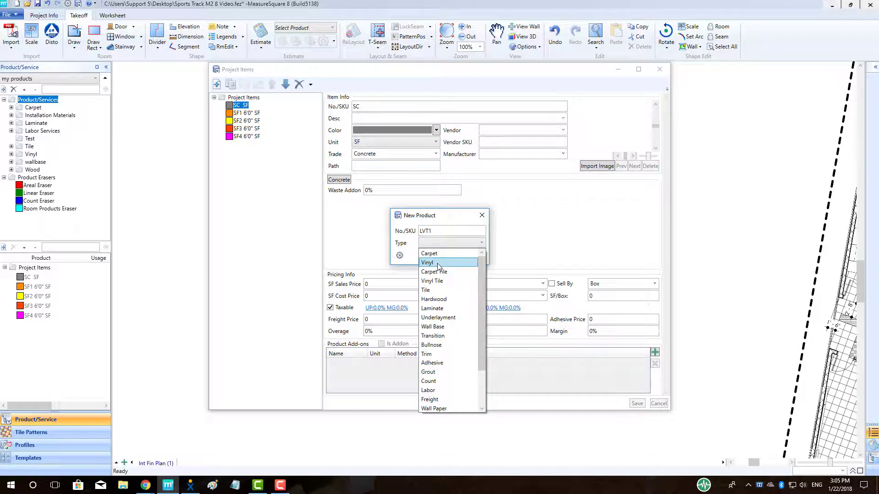
{"action": "left_click", "coordinate": [434, 280]}
{"action": "left_click", "coordinate": [436, 309]}
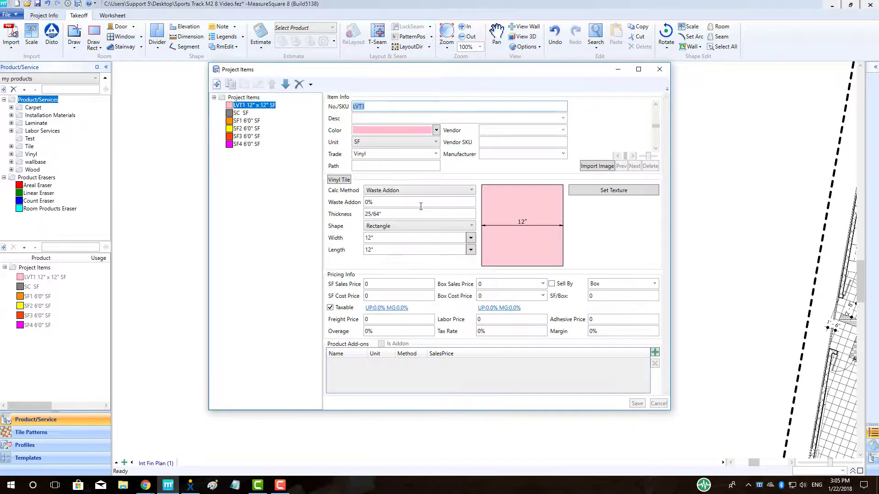
{"action": "left_click", "coordinate": [436, 130]}
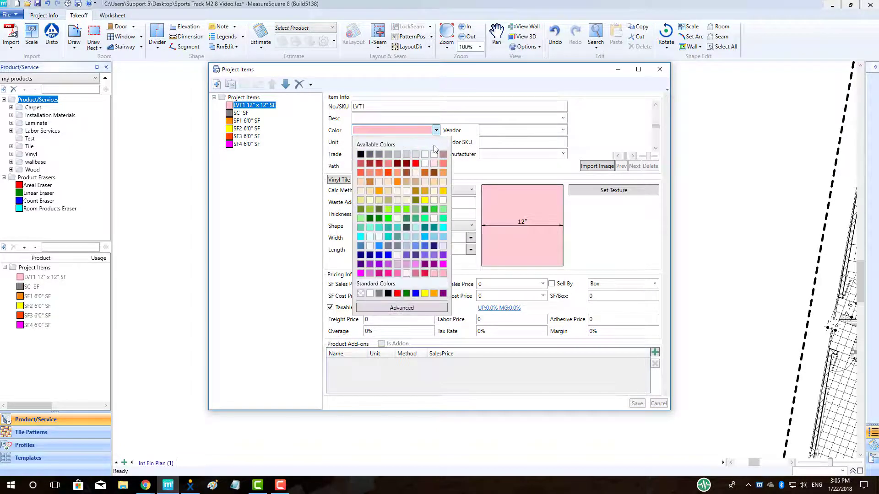
{"action": "left_click", "coordinate": [378, 264]}
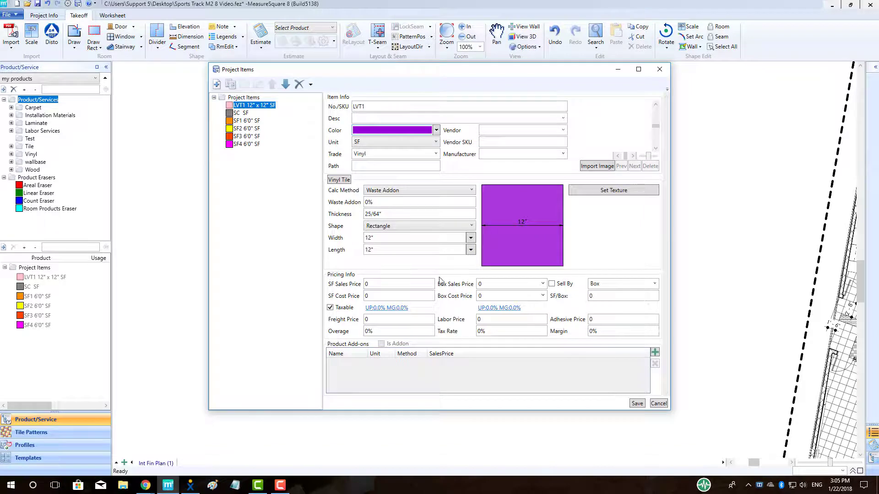
{"action": "left_click", "coordinate": [638, 404]}
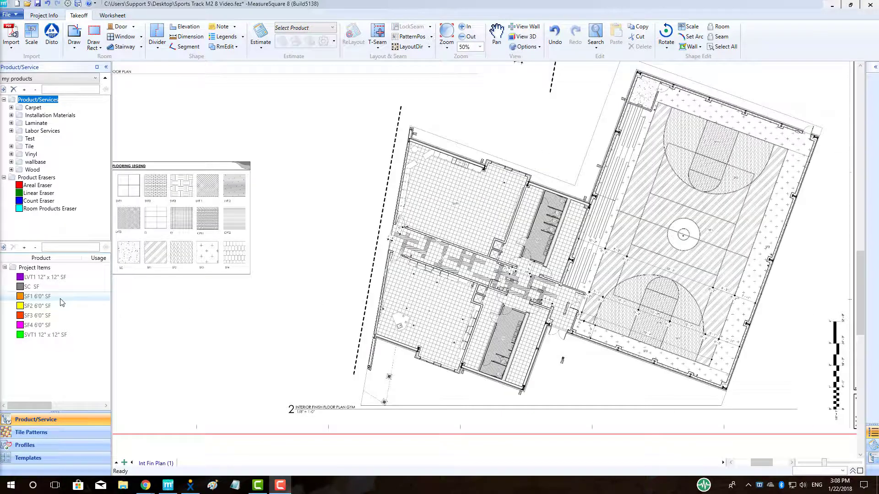
- Create a project product with SKU WR1 and type Linear
{"action": "left_click", "coordinate": [4, 247]}
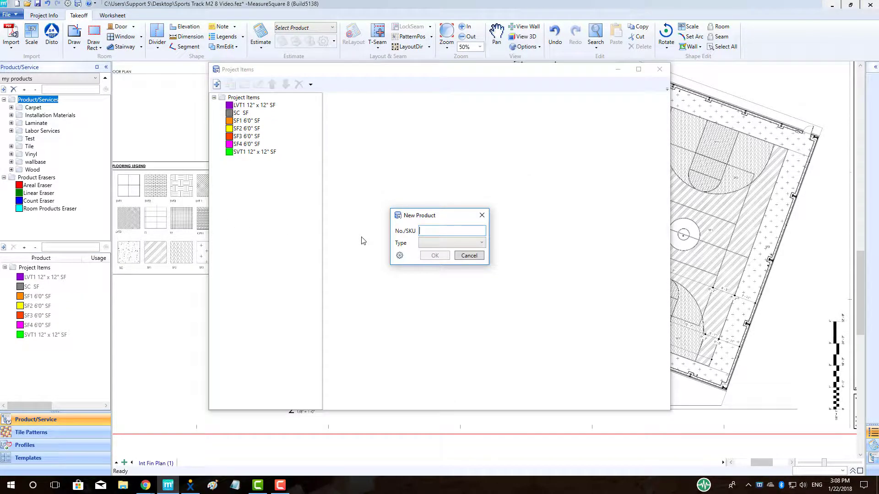
{"action": "type", "text": "WR1"}
{"action": "left_click", "coordinate": [447, 243]}
{"action": "scroll", "coordinate": [442, 290], "scroll_direction": "down", "scroll_amount": 2}
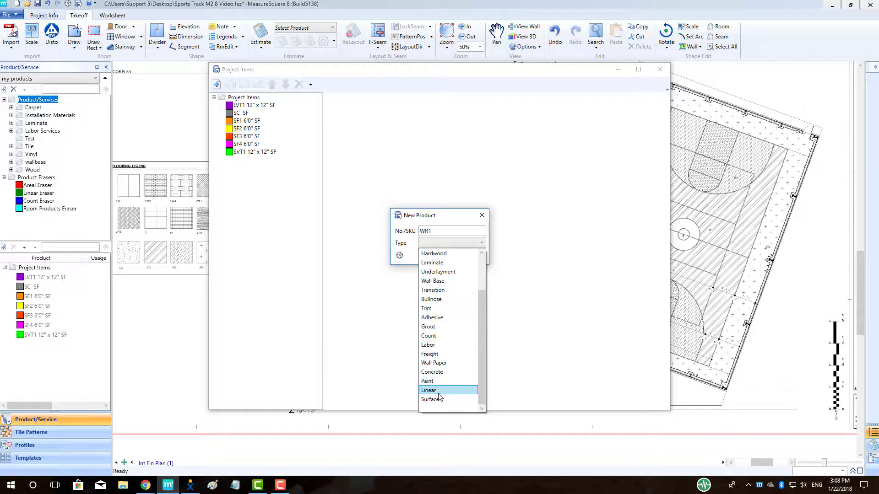
{"action": "left_click", "coordinate": [438, 392]}
{"action": "left_click", "coordinate": [432, 256]}
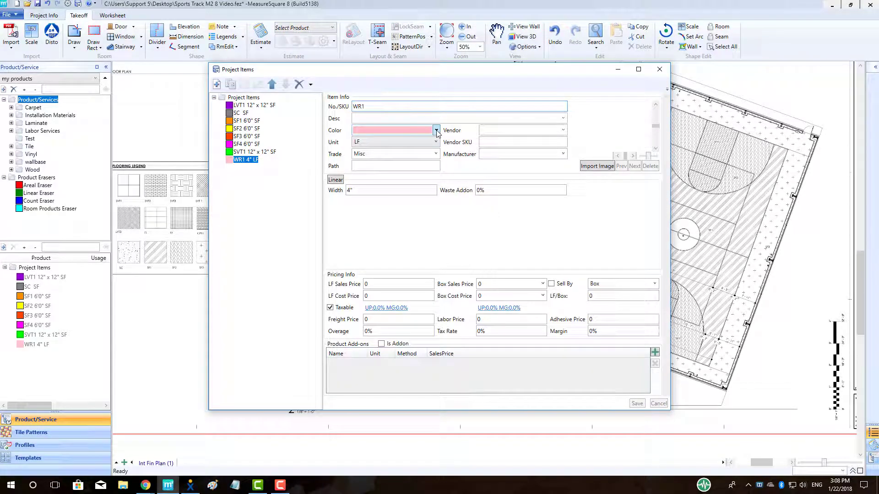
- Color WR1 DarkOrange, mark it as an add-on, and save the product
{"action": "left_click", "coordinate": [436, 130]}
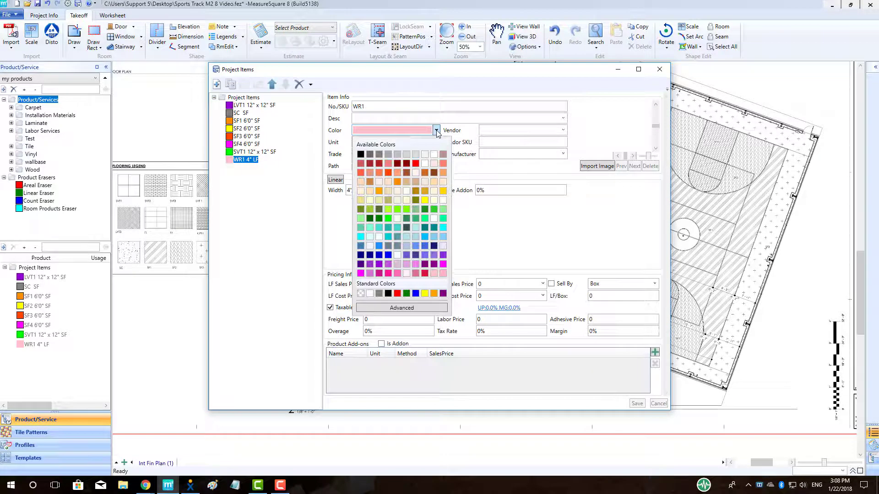
{"action": "left_click", "coordinate": [401, 183]}
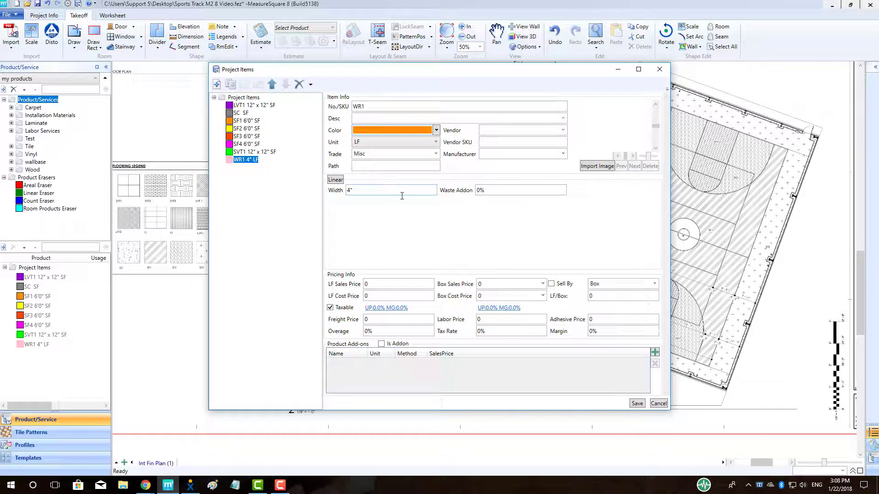
{"action": "left_click", "coordinate": [382, 343]}
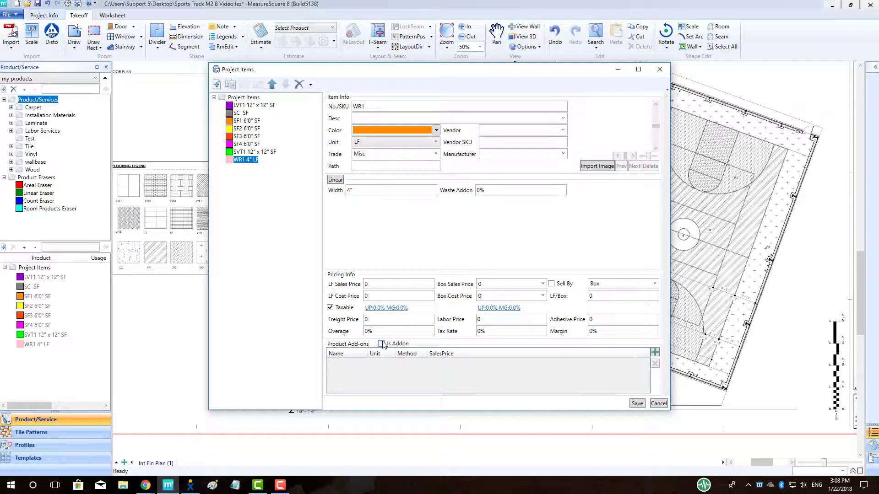
{"action": "left_click", "coordinate": [636, 403]}
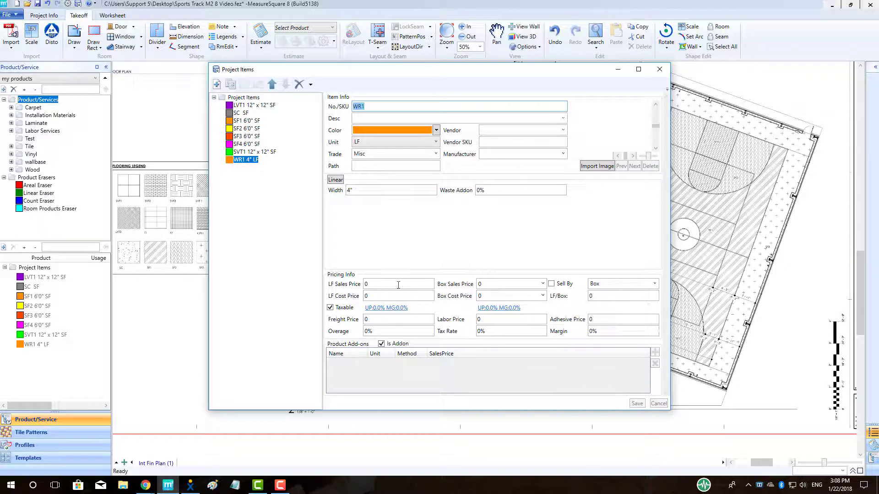
- Attach WR1 to SF1 as a product add-on with the Seam Length method
{"action": "left_click", "coordinate": [253, 122]}
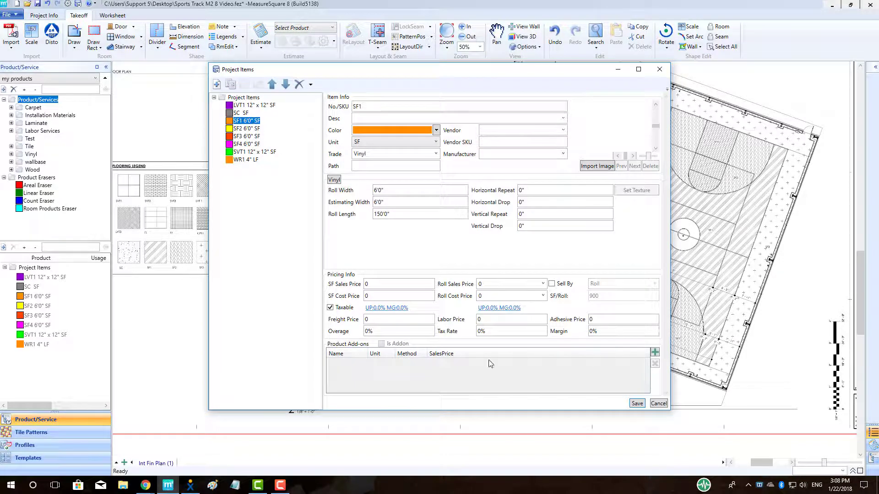
{"action": "left_click", "coordinate": [654, 352]}
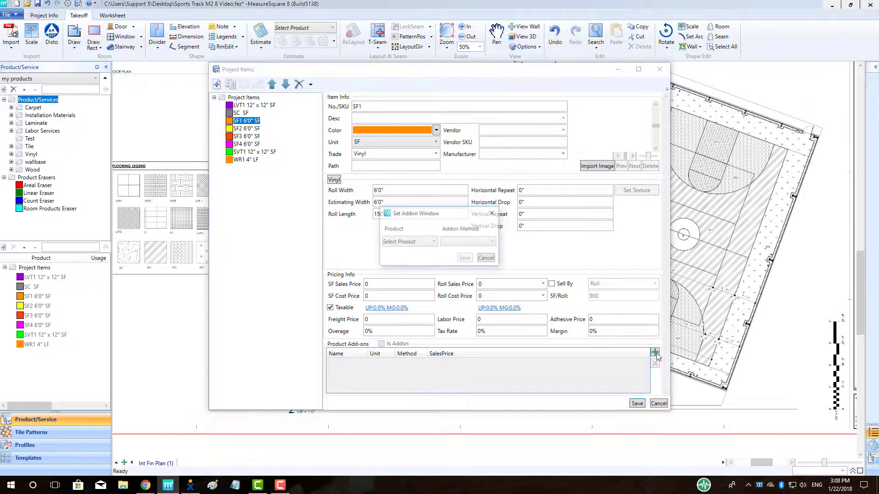
{"action": "left_click", "coordinate": [412, 242]}
{"action": "left_click", "coordinate": [417, 304]}
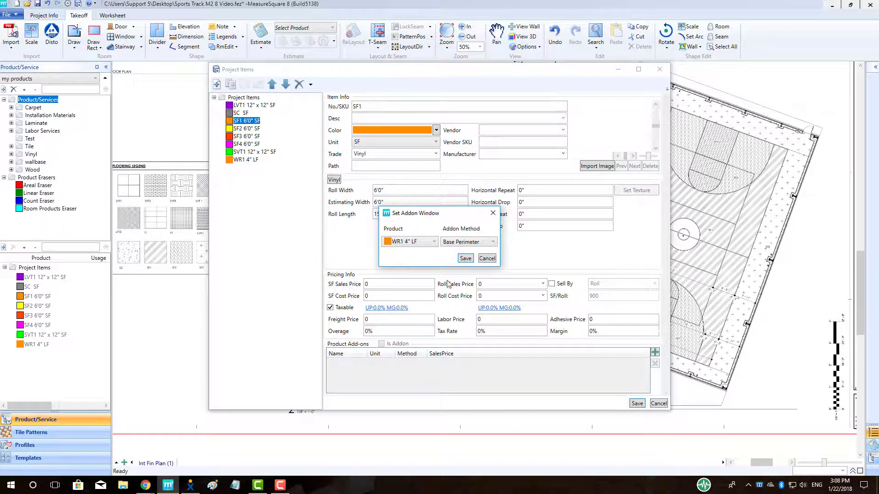
{"action": "left_click", "coordinate": [471, 244]}
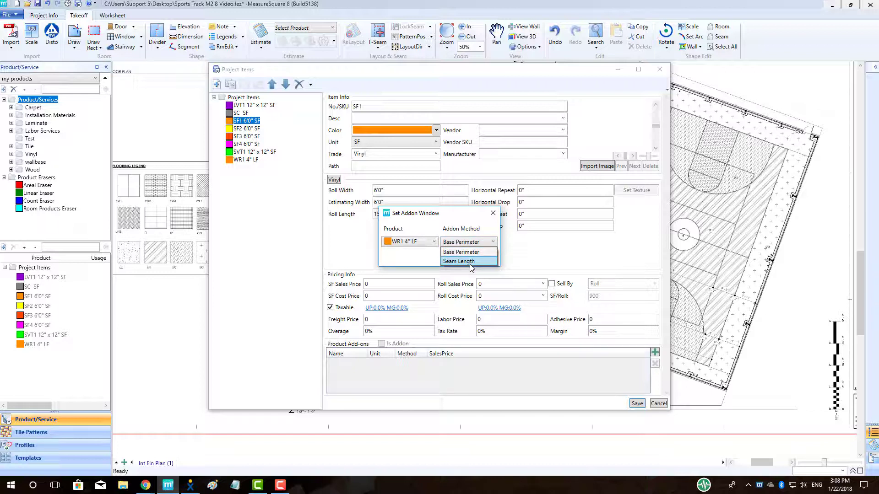
{"action": "left_click", "coordinate": [471, 261]}
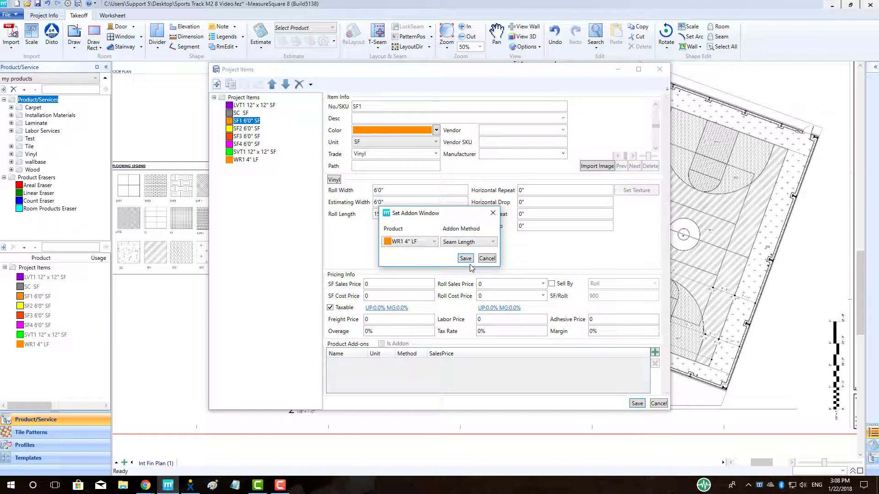
{"action": "left_click", "coordinate": [464, 259]}
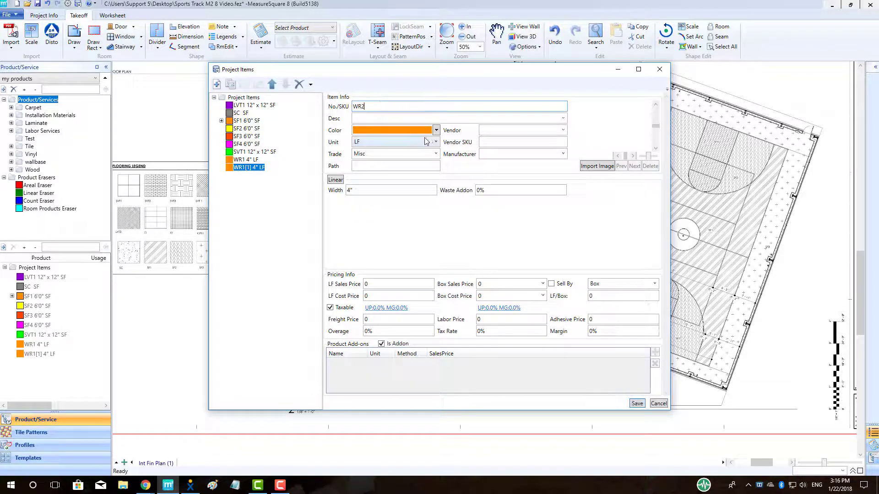
- Color the WR2 linear product yellow and save it
{"action": "left_click", "coordinate": [435, 130]}
{"action": "left_click", "coordinate": [424, 204]}
{"action": "left_click", "coordinate": [637, 403]}
- Attach WR2 to SF2 as a product add-on
{"action": "left_click", "coordinate": [246, 128]}
{"action": "left_click", "coordinate": [655, 353]}
{"action": "left_click", "coordinate": [465, 258]}
- Set the SKU of the WR2 copy to WR3, color it orange-red, and save it
{"action": "left_click", "coordinate": [391, 106]}
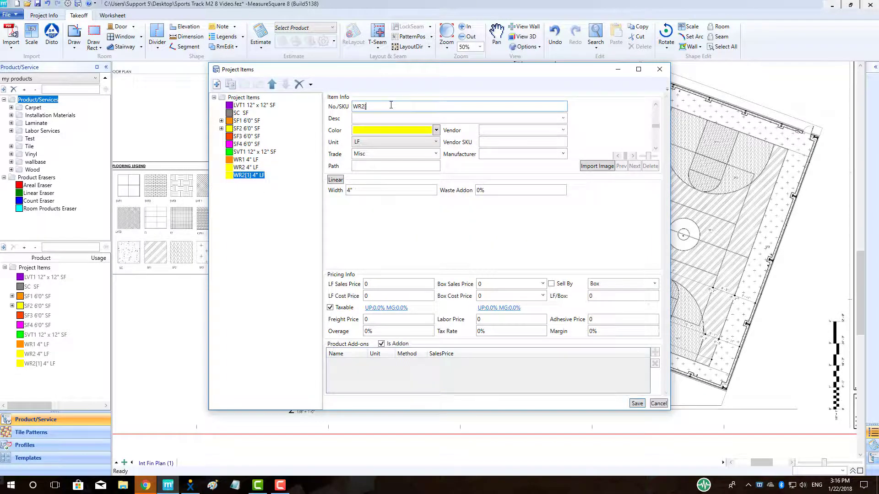
{"action": "key", "text": "BackSpace"}
{"action": "type", "text": "3"}
{"action": "left_click", "coordinate": [435, 130]}
{"action": "left_click", "coordinate": [384, 174]}
{"action": "left_click", "coordinate": [636, 403]}
- Attach WR3 to SF3 as a product add-on with the Seam Length method and save the product
{"action": "left_click", "coordinate": [246, 136]}
{"action": "left_click", "coordinate": [655, 353]}
{"action": "left_click", "coordinate": [409, 242]}
{"action": "left_click", "coordinate": [407, 420]}
{"action": "left_click", "coordinate": [458, 242]}
{"action": "left_click", "coordinate": [464, 259]}
{"action": "left_click", "coordinate": [465, 258]}
{"action": "left_click", "coordinate": [636, 403]}
- Duplicate WR3, set the copy's SKU to WR4 and its color to magenta, and save it
{"action": "left_click", "coordinate": [245, 174]}
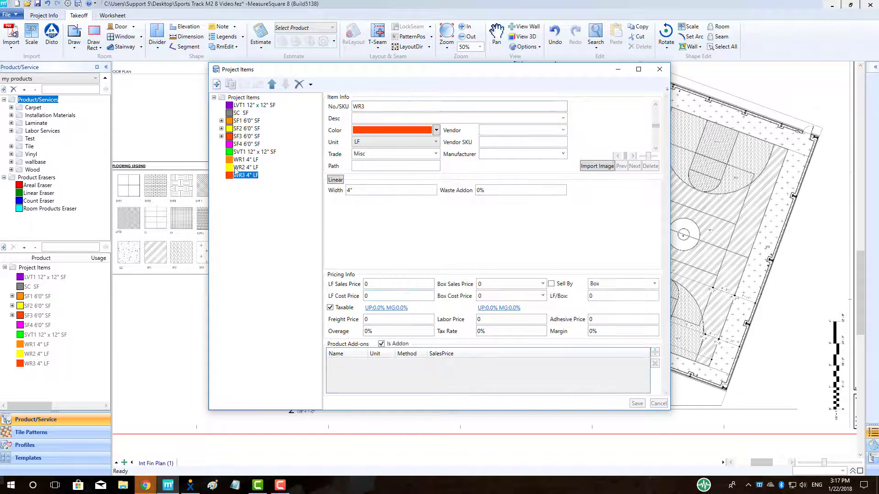
{"action": "left_click", "coordinate": [230, 83]}
{"action": "type", "text": "4"}
{"action": "left_click", "coordinate": [436, 130]}
{"action": "left_click", "coordinate": [443, 266]}
{"action": "left_click", "coordinate": [637, 403]}
- Attach WR4 to SF4 as a product add-on and close the project items
{"action": "left_click", "coordinate": [246, 143]}
{"action": "left_click", "coordinate": [655, 352]}
{"action": "left_click", "coordinate": [392, 238]}
{"action": "left_click", "coordinate": [464, 258]}
{"action": "left_click", "coordinate": [659, 70]}
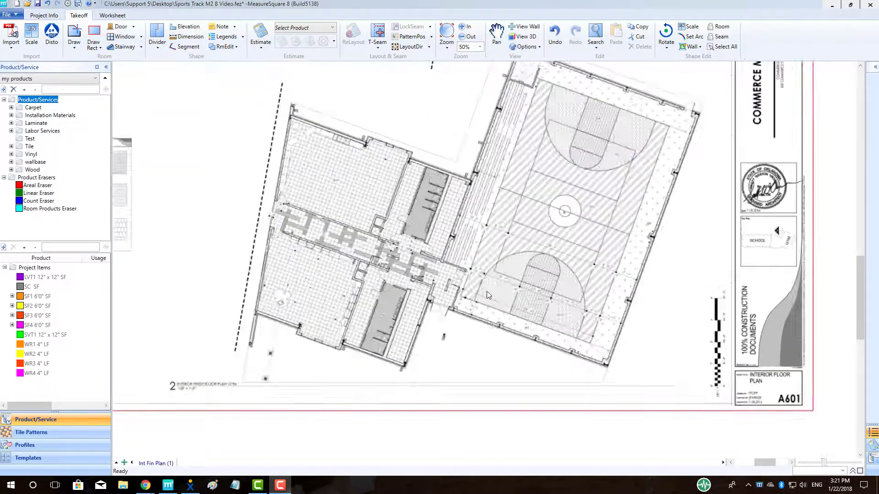
- Rotate the floor plan so the gym's lower exterior wall lies horizontal, using that wall's outer line as the reference
{"action": "scroll", "coordinate": [488, 295], "scroll_direction": "up", "scroll_amount": 3}
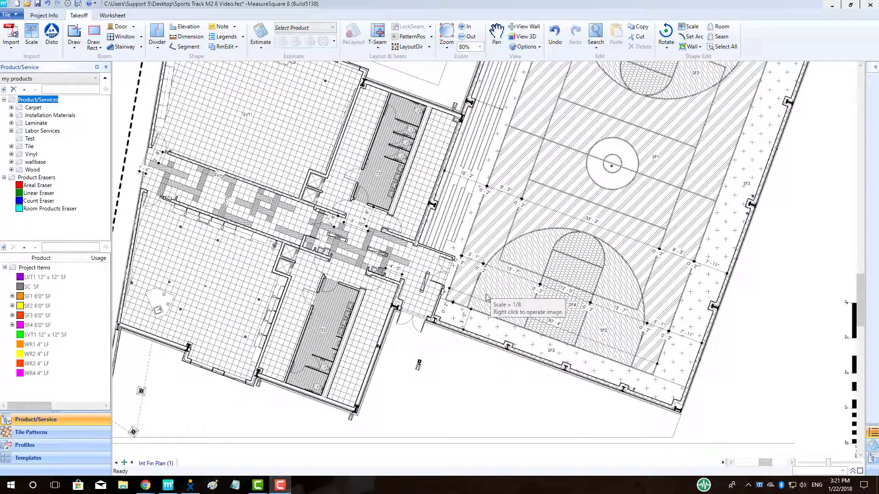
{"action": "left_click", "coordinate": [666, 36]}
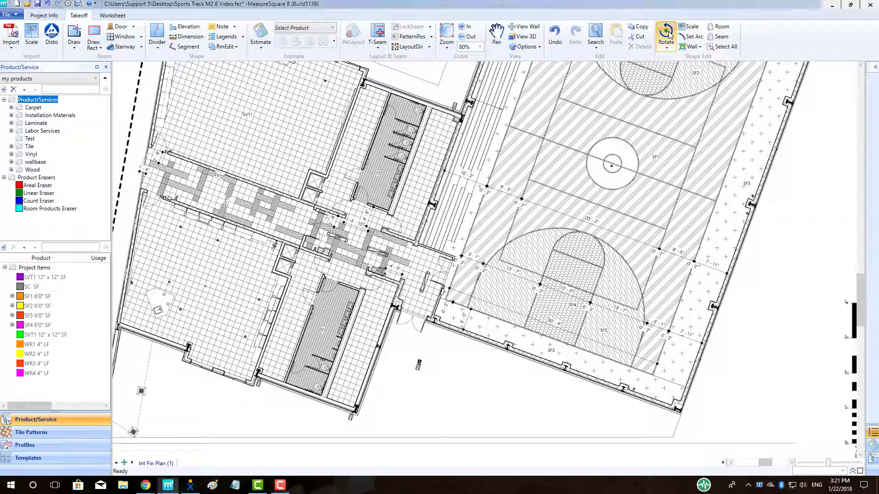
{"action": "scroll", "coordinate": [430, 325], "scroll_direction": "up", "scroll_amount": 8}
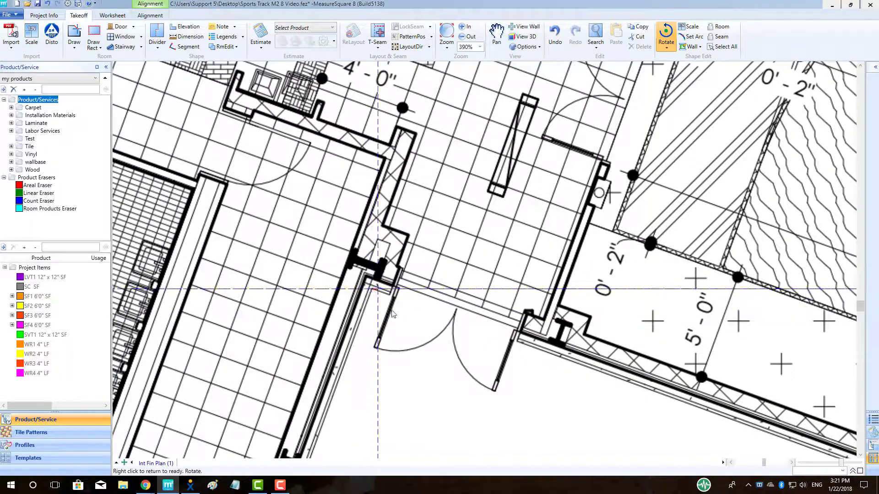
{"action": "scroll", "coordinate": [397, 319], "scroll_direction": "down", "scroll_amount": 5}
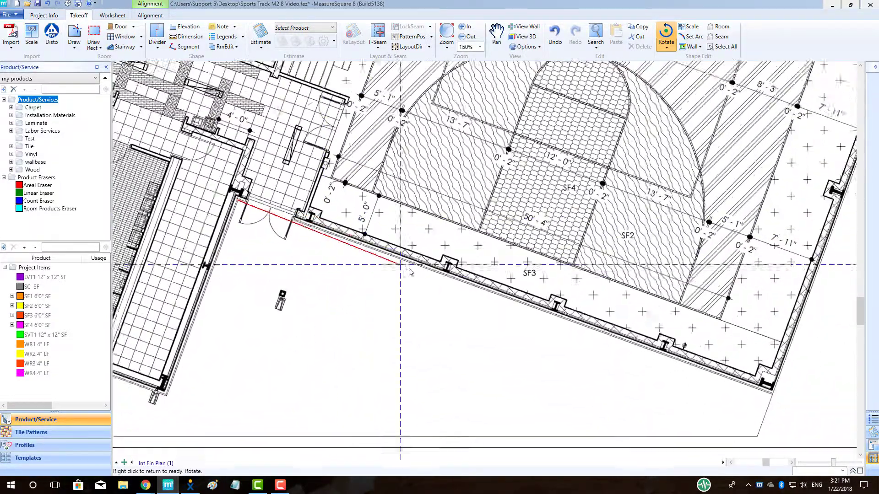
{"action": "scroll", "coordinate": [577, 309], "scroll_direction": "up", "scroll_amount": 4}
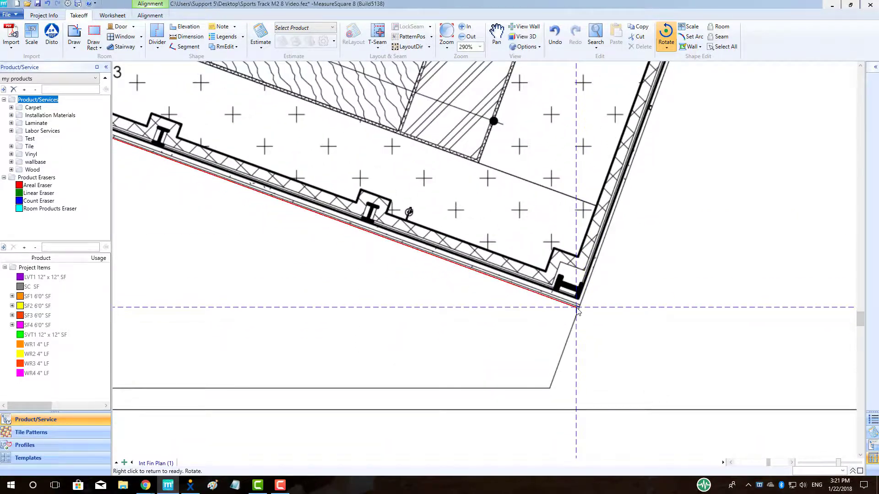
{"action": "scroll", "coordinate": [581, 310], "scroll_direction": "down", "scroll_amount": 5}
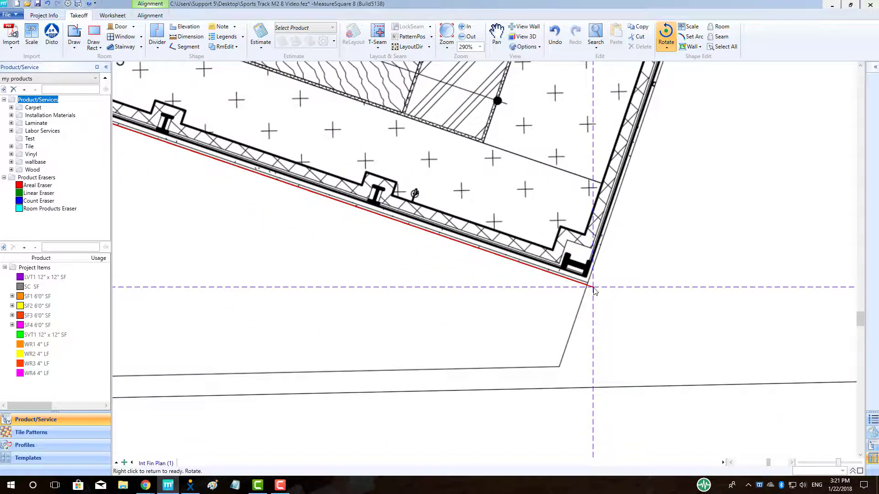
{"action": "left_click", "coordinate": [594, 289]}
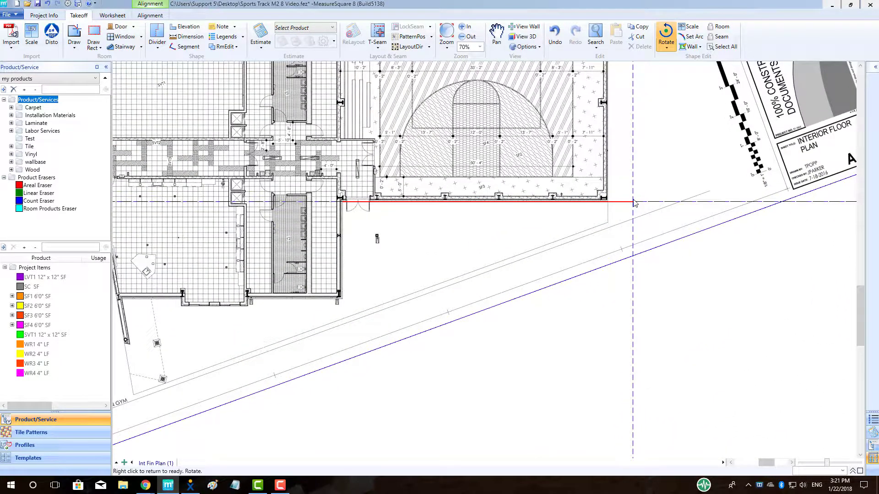
{"action": "left_click", "coordinate": [633, 202]}
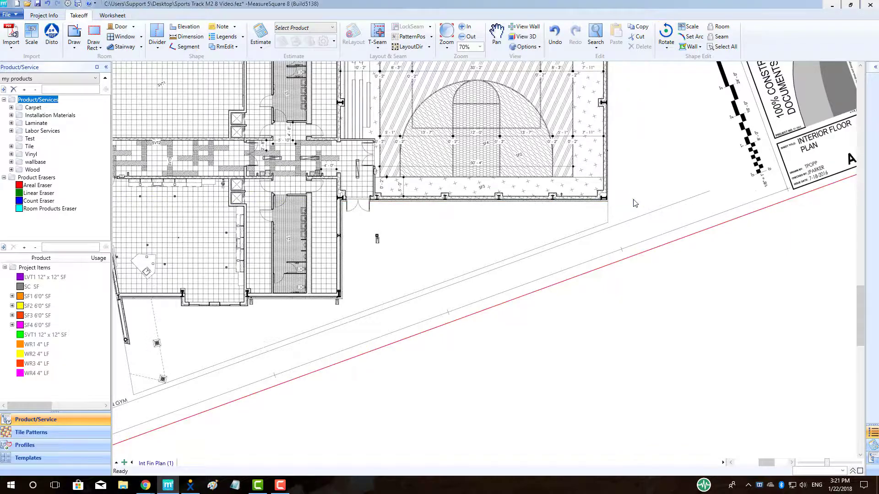
- Start drawing the gym room at its lower-left inside corner, tracing around the entry vestibule to the first column on the left wall
{"action": "scroll", "coordinate": [576, 270], "scroll_direction": "down", "scroll_amount": 4}
{"action": "middle_click_drag", "start_coordinate": [577, 271], "coordinate": [575, 364]}
{"action": "scroll", "coordinate": [511, 274], "scroll_direction": "up", "scroll_amount": 3}
{"action": "middle_click_drag", "start_coordinate": [510, 274], "coordinate": [497, 312]}
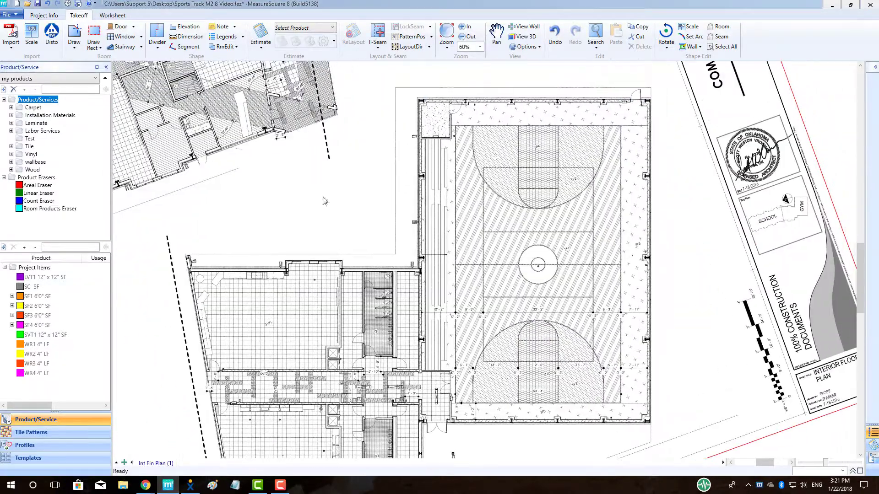
{"action": "left_click", "coordinate": [74, 34]}
{"action": "scroll", "coordinate": [443, 411], "scroll_direction": "up", "scroll_amount": 9}
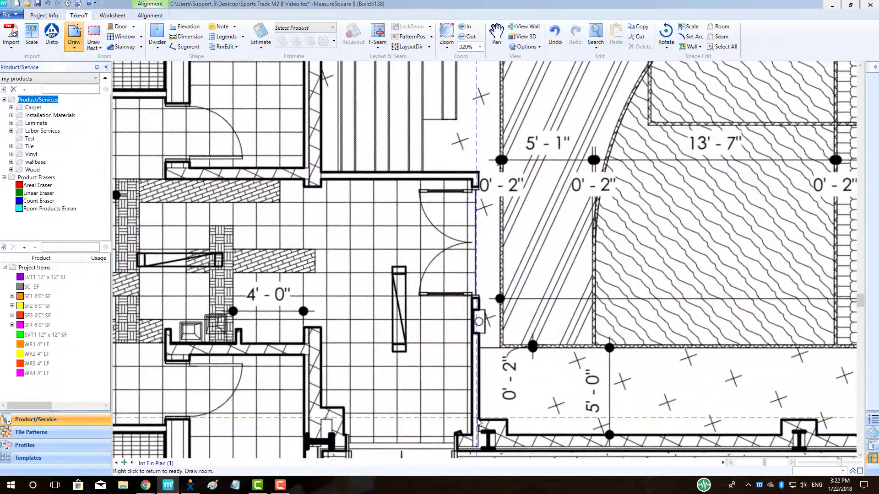
{"action": "left_click", "coordinate": [480, 420]}
{"action": "left_click", "coordinate": [480, 171]}
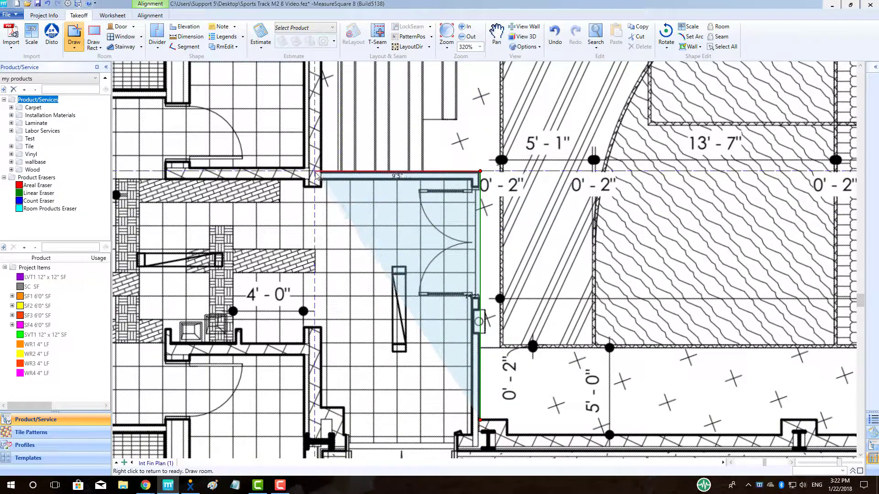
{"action": "left_click", "coordinate": [320, 171]}
{"action": "scroll", "coordinate": [323, 158], "scroll_direction": "down", "scroll_amount": 3}
{"action": "middle_click_drag", "start_coordinate": [324, 129], "coordinate": [305, 318]}
{"action": "left_click", "coordinate": [304, 263]}
{"action": "left_click", "coordinate": [317, 263]}
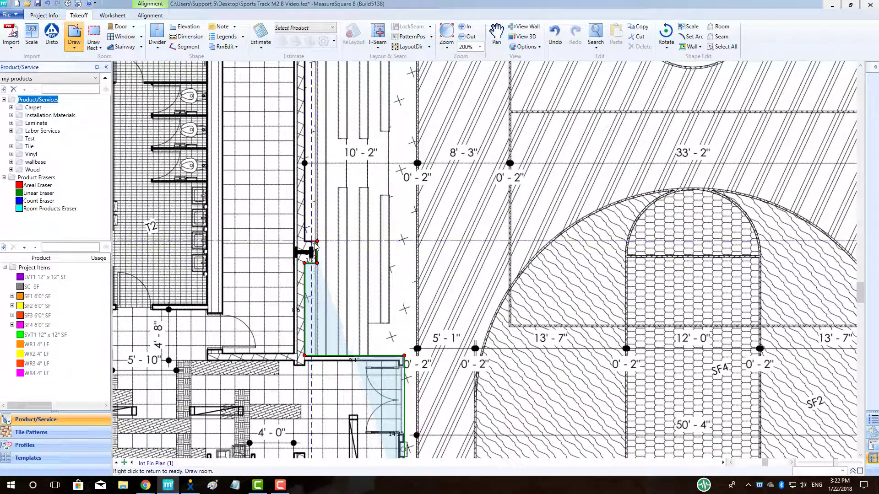
- Continue the gym room outline up the left wall, tracing around the second and third columns
{"action": "scroll", "coordinate": [316, 247], "scroll_direction": "down", "scroll_amount": 1}
{"action": "middle_click_drag", "start_coordinate": [317, 248], "coordinate": [322, 409]}
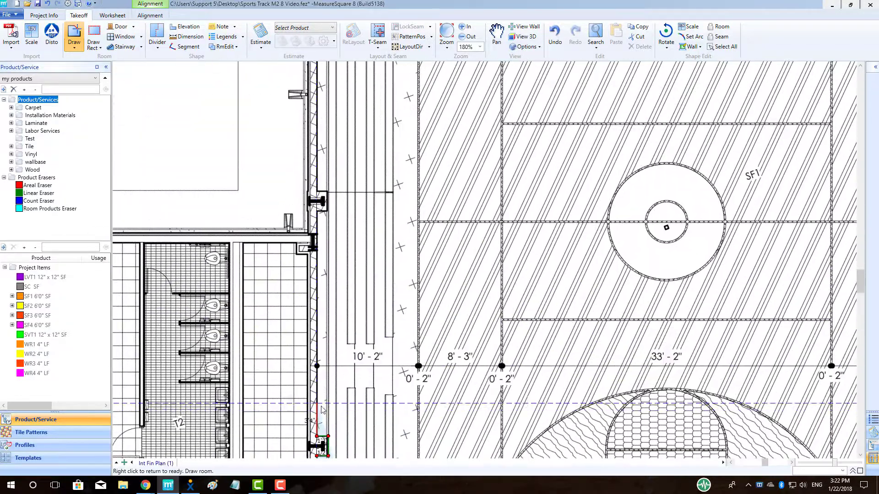
{"action": "left_click", "coordinate": [317, 211]}
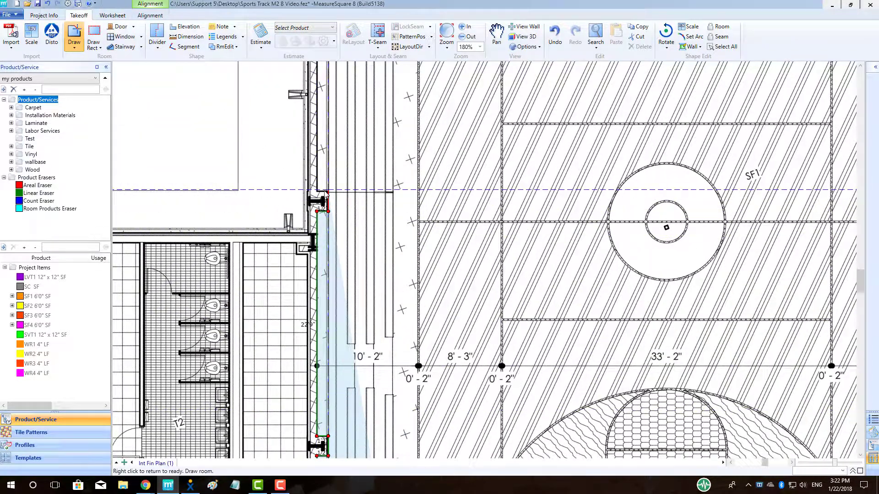
{"action": "scroll", "coordinate": [373, 142], "scroll_direction": "down", "scroll_amount": 1}
{"action": "middle_click_drag", "start_coordinate": [373, 137], "coordinate": [364, 361]}
{"action": "scroll", "coordinate": [320, 238], "scroll_direction": "up", "scroll_amount": 2}
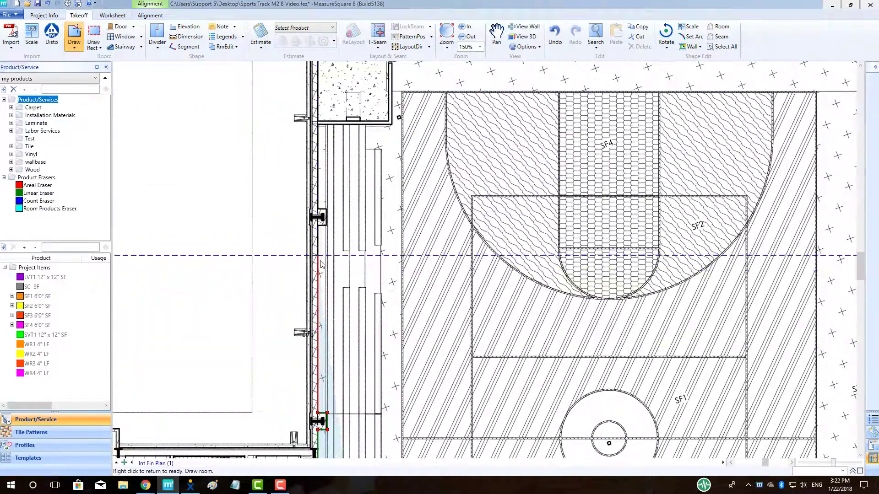
{"action": "left_click", "coordinate": [318, 220]}
{"action": "left_click", "coordinate": [327, 220]}
{"action": "left_click", "coordinate": [328, 199]}
{"action": "left_click", "coordinate": [318, 199]}
- Extend the gym room outline up to the upper-left storage room and along its lower wall to the outer corner
{"action": "middle_click_drag", "start_coordinate": [317, 120], "coordinate": [304, 316]}
{"action": "left_click", "coordinate": [304, 290]}
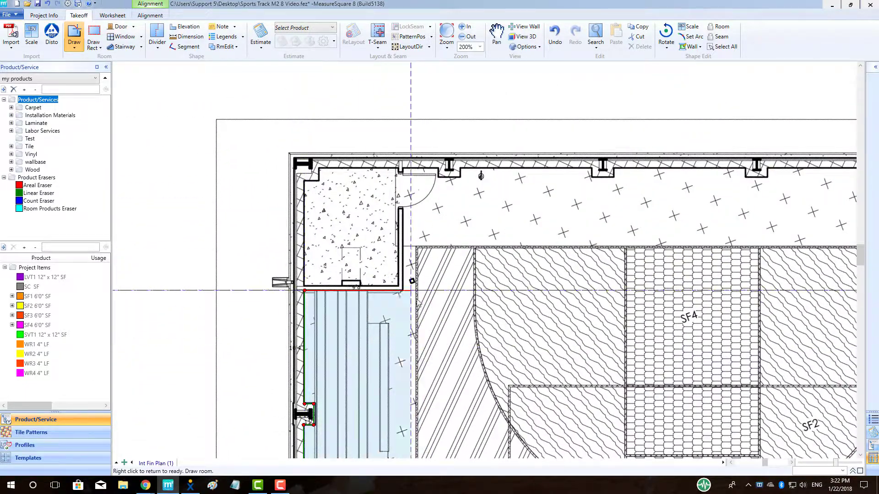
{"action": "left_click", "coordinate": [402, 291]}
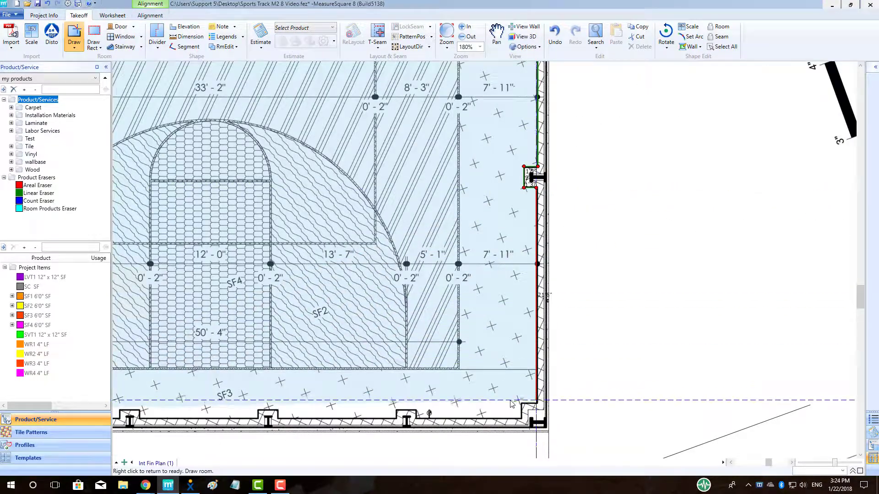
- Trace the gym's lower-right corner and the column notches along the bottom wall, and finish the room outline
{"action": "left_click", "coordinate": [536, 403]}
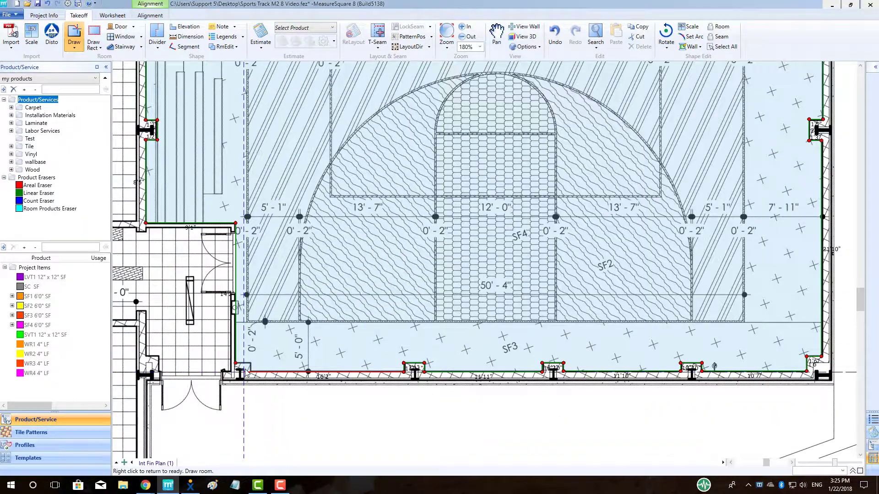
{"action": "left_click", "coordinate": [250, 371]}
{"action": "left_click", "coordinate": [251, 363]}
{"action": "left_click", "coordinate": [237, 362]}
{"action": "scroll", "coordinate": [243, 363], "scroll_direction": "down", "scroll_amount": 3}
{"action": "right_click", "coordinate": [281, 318]}
{"action": "scroll", "coordinate": [315, 347], "scroll_direction": "down", "scroll_amount": 3}
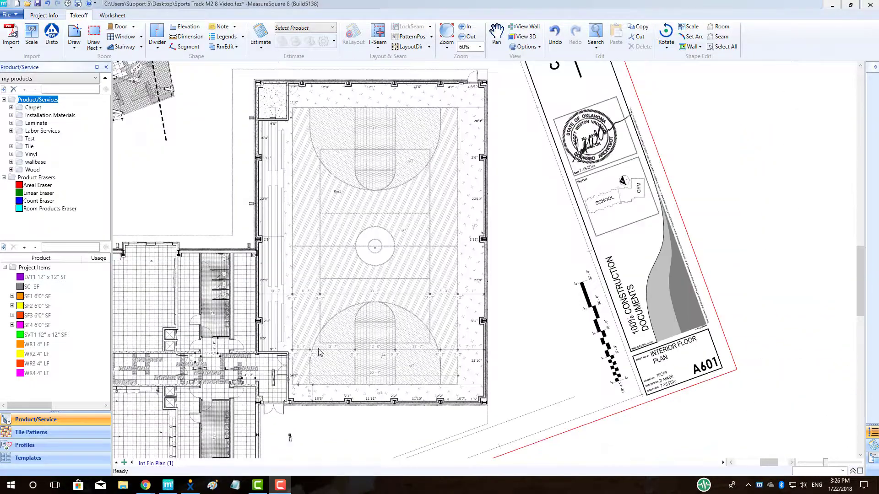
- Start a room divider at the lower-left outer corner of the court flooring, where the SF1 border meets SF3
{"action": "left_click", "coordinate": [157, 37]}
{"action": "scroll", "coordinate": [309, 394], "scroll_direction": "up", "scroll_amount": 7}
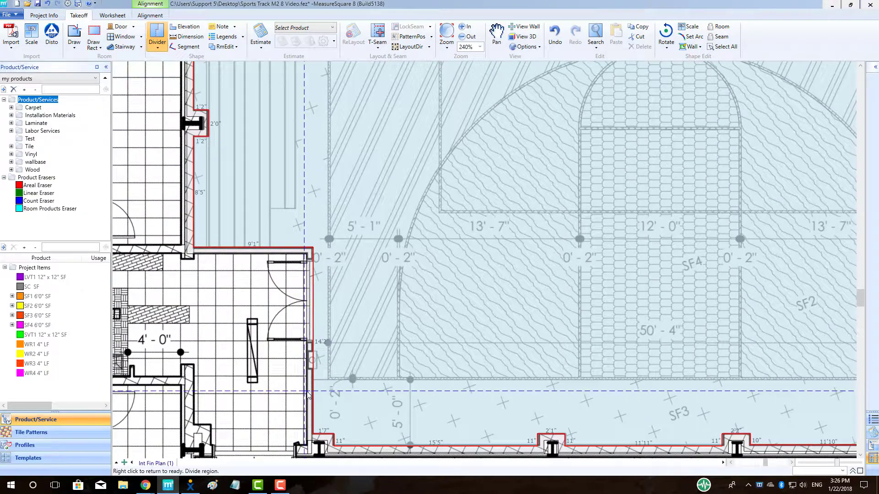
{"action": "scroll", "coordinate": [308, 395], "scroll_direction": "up", "scroll_amount": 4}
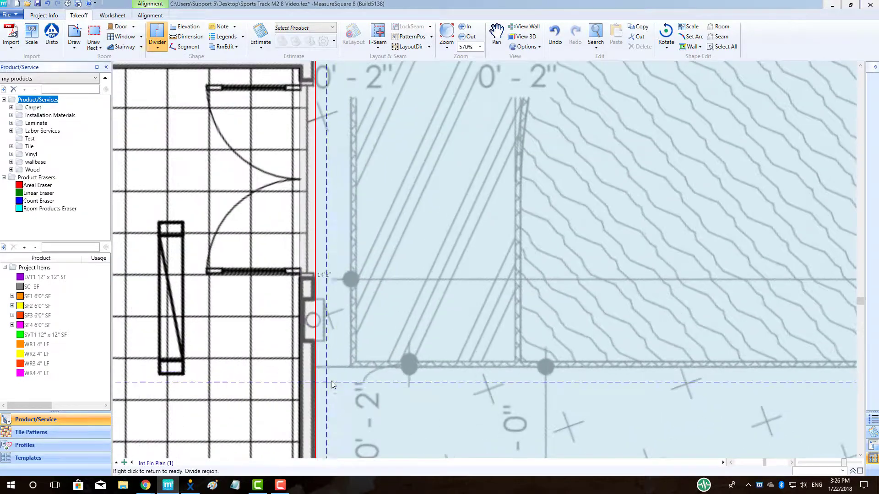
{"action": "left_click", "coordinate": [351, 367]}
- Draw the divider's left side up along the outer edge of the court border to its upper-left corner
{"action": "scroll", "coordinate": [350, 279], "scroll_direction": "down", "scroll_amount": 3}
{"action": "middle_click_drag", "start_coordinate": [349, 126], "coordinate": [334, 348]}
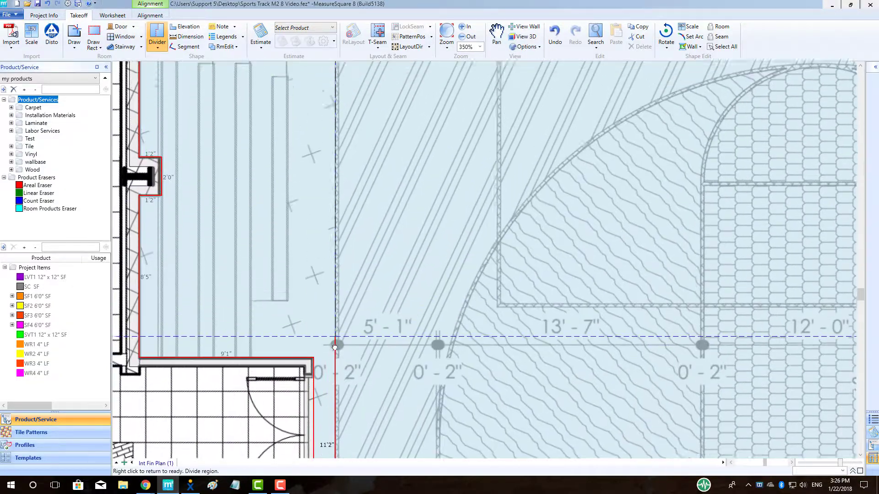
{"action": "scroll", "coordinate": [334, 348], "scroll_direction": "down", "scroll_amount": 1}
{"action": "scroll", "coordinate": [364, 188], "scroll_direction": "down", "scroll_amount": 2}
{"action": "middle_click_drag", "start_coordinate": [364, 187], "coordinate": [361, 401]}
{"action": "middle_click_drag", "start_coordinate": [371, 117], "coordinate": [358, 418]}
{"action": "scroll", "coordinate": [325, 154], "scroll_direction": "down", "scroll_amount": 3}
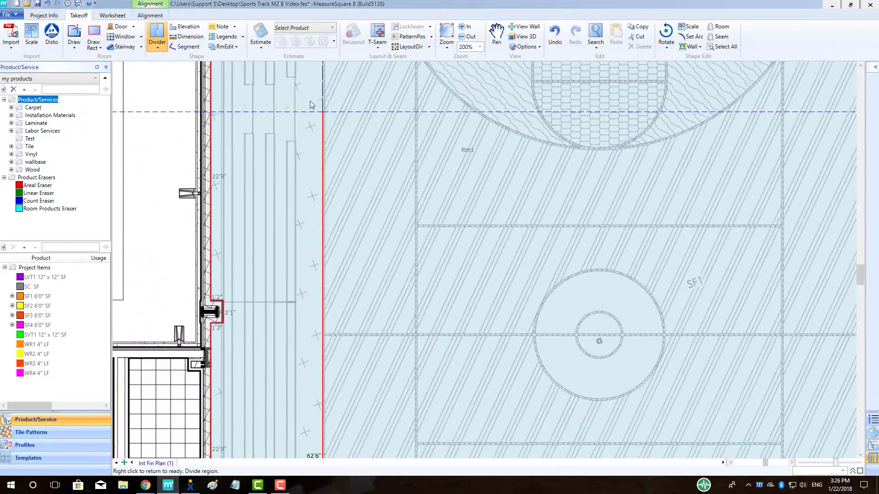
{"action": "middle_click_drag", "start_coordinate": [319, 99], "coordinate": [319, 439]}
{"action": "scroll", "coordinate": [319, 438], "scroll_direction": "up", "scroll_amount": 1}
{"action": "scroll", "coordinate": [326, 241], "scroll_direction": "up", "scroll_amount": 4}
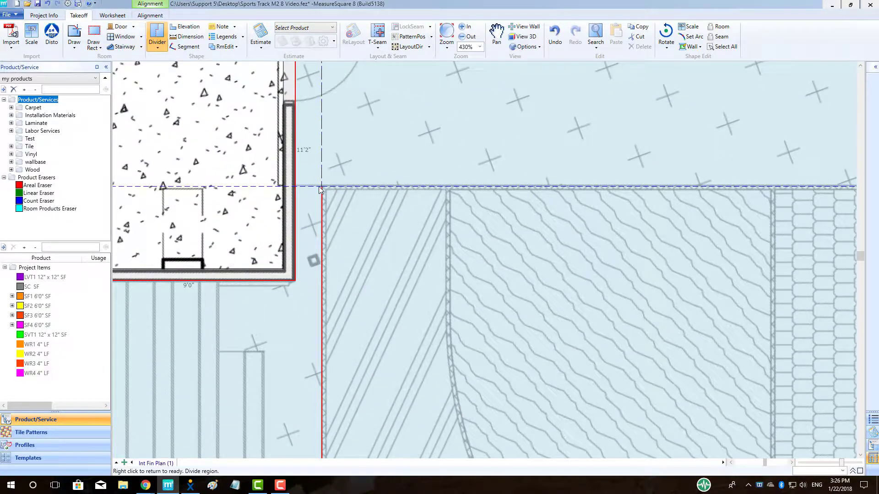
- Continue the divider along the court's top edge for 50'4" to the upper-right outer corner
{"action": "scroll", "coordinate": [587, 234], "scroll_direction": "down", "scroll_amount": 5}
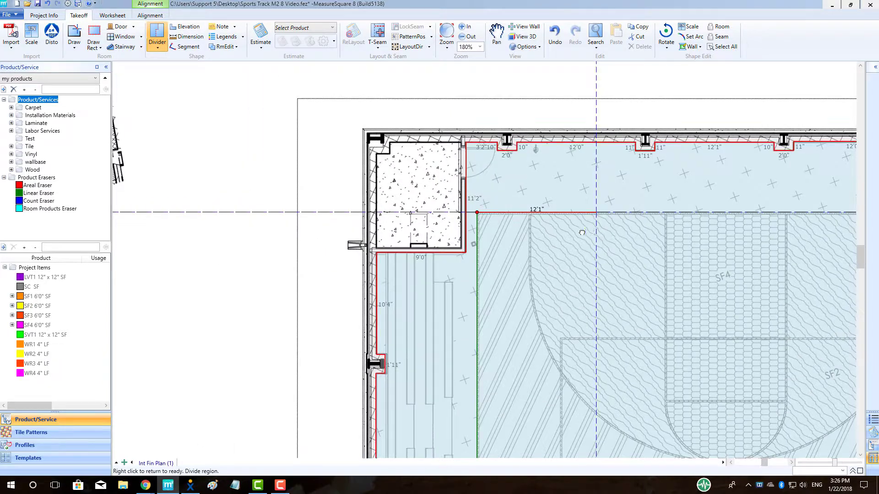
{"action": "scroll", "coordinate": [699, 236], "scroll_direction": "up", "scroll_amount": 4}
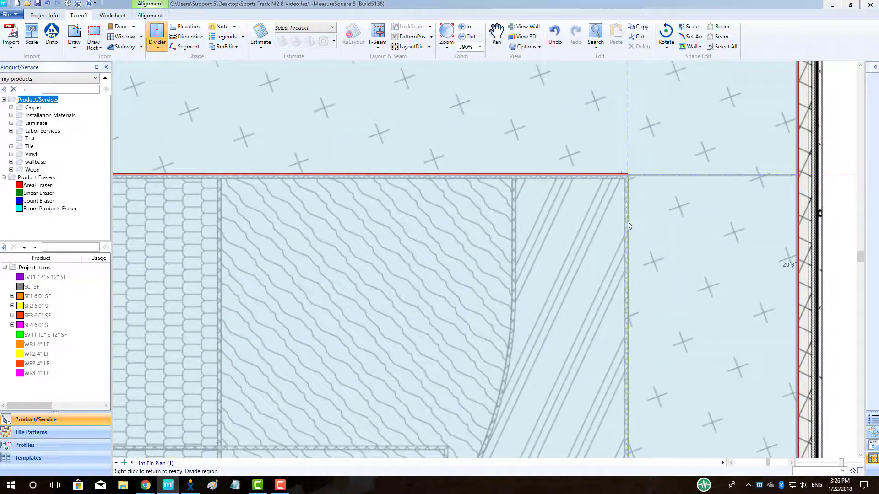
{"action": "left_click", "coordinate": [627, 221]}
- Bring the divider down the court's right outer edge and back along the bottom edge to close the outer rectangle
{"action": "scroll", "coordinate": [626, 222], "scroll_direction": "down", "scroll_amount": 6}
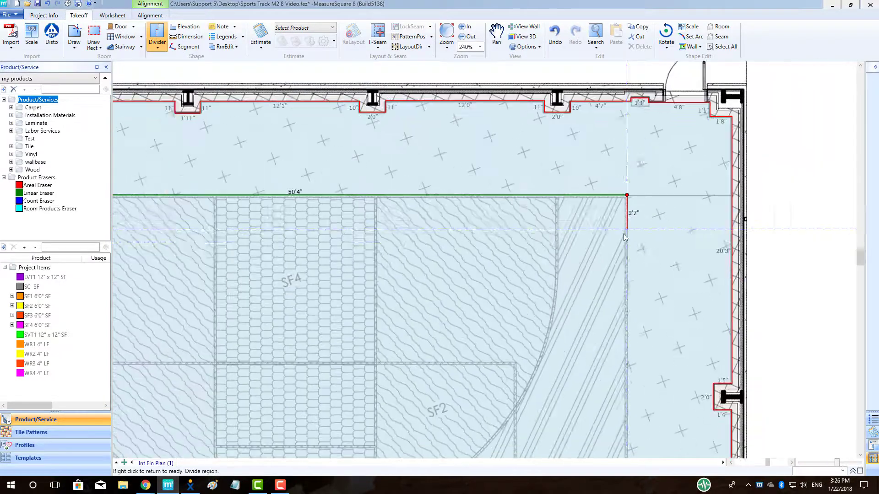
{"action": "scroll", "coordinate": [549, 292], "scroll_direction": "down", "scroll_amount": 3}
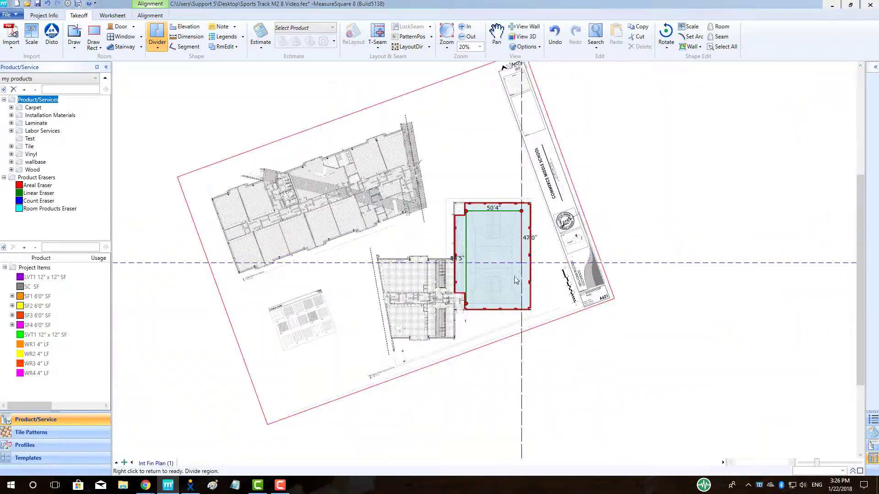
{"action": "scroll", "coordinate": [532, 287], "scroll_direction": "up", "scroll_amount": 5}
{"action": "scroll", "coordinate": [532, 288], "scroll_direction": "up", "scroll_amount": 4}
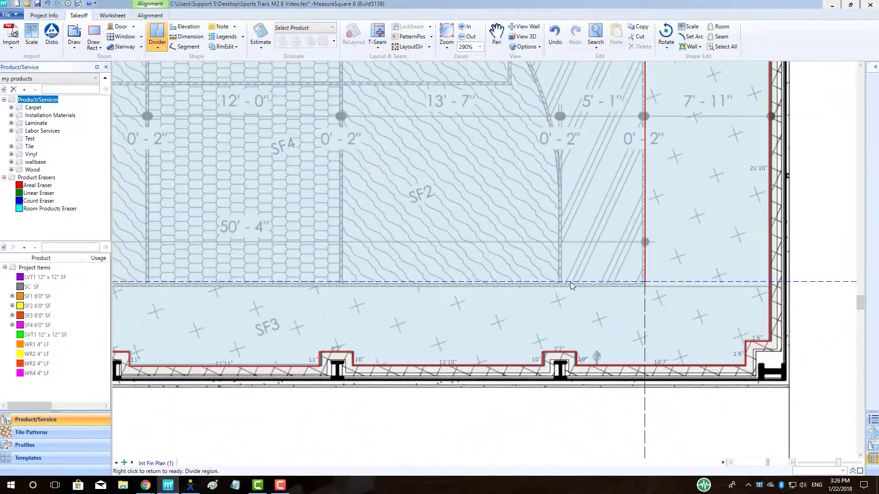
{"action": "middle_click_drag", "start_coordinate": [309, 246], "coordinate": [587, 318]}
- Start a second divider at the court border's inner lower-left corner and trace its inner left and top edges
{"action": "scroll", "coordinate": [300, 298], "scroll_direction": "down", "scroll_amount": 2}
{"action": "scroll", "coordinate": [398, 340], "scroll_direction": "up", "scroll_amount": 7}
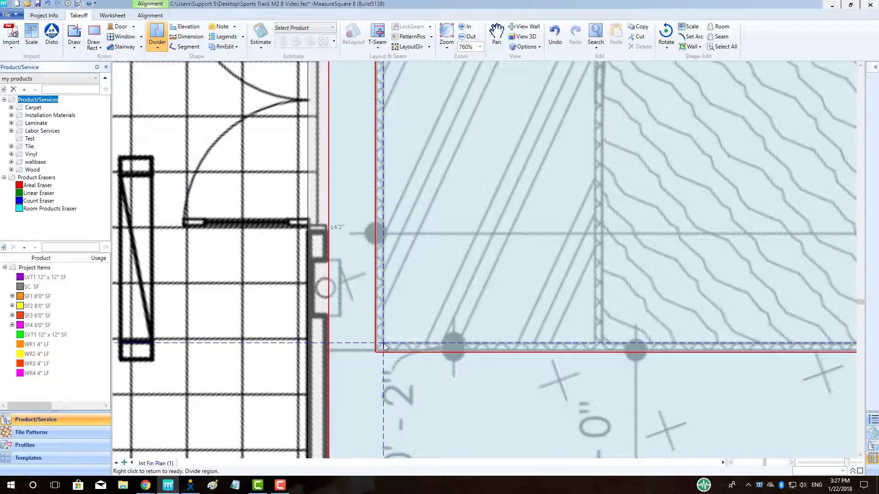
{"action": "scroll", "coordinate": [385, 256], "scroll_direction": "down", "scroll_amount": 2}
{"action": "scroll", "coordinate": [388, 185], "scroll_direction": "down", "scroll_amount": 2}
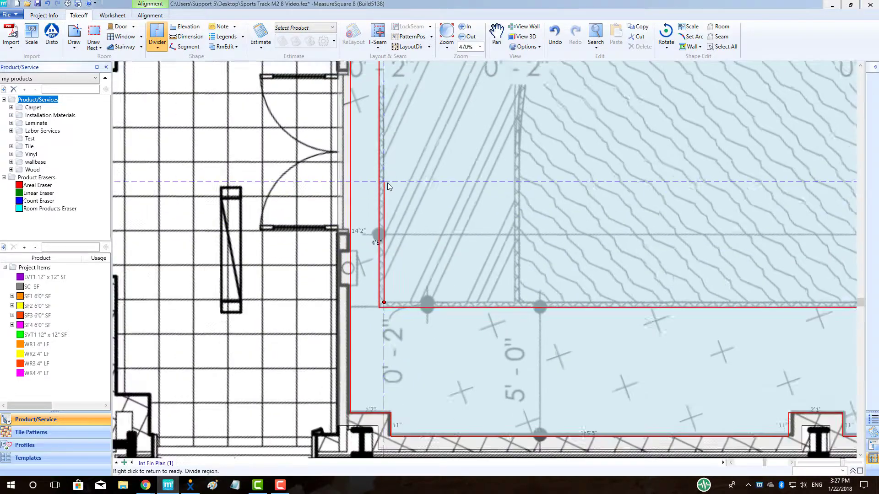
{"action": "middle_click_drag", "start_coordinate": [386, 182], "coordinate": [384, 393]}
{"action": "scroll", "coordinate": [384, 383], "scroll_direction": "down", "scroll_amount": 1}
{"action": "scroll", "coordinate": [393, 174], "scroll_direction": "down", "scroll_amount": 4}
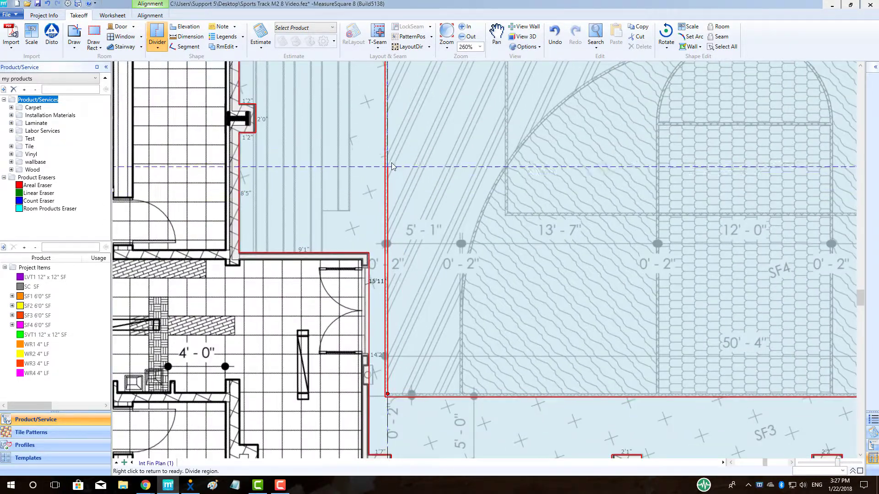
{"action": "scroll", "coordinate": [401, 132], "scroll_direction": "down", "scroll_amount": 3}
{"action": "scroll", "coordinate": [401, 131], "scroll_direction": "down", "scroll_amount": 2}
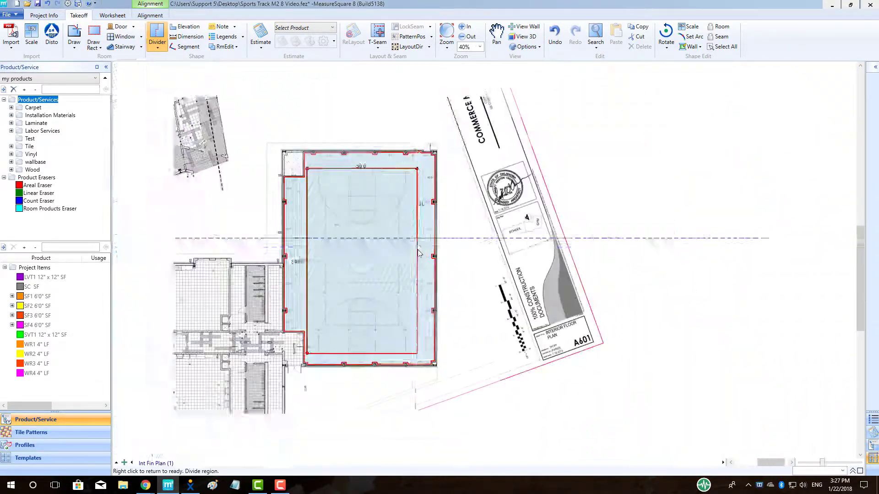
- Trace the court border's inner right and bottom edges to finish the inner rectangle divider
{"action": "scroll", "coordinate": [425, 348], "scroll_direction": "up", "scroll_amount": 5}
{"action": "scroll", "coordinate": [425, 348], "scroll_direction": "up", "scroll_amount": 3}
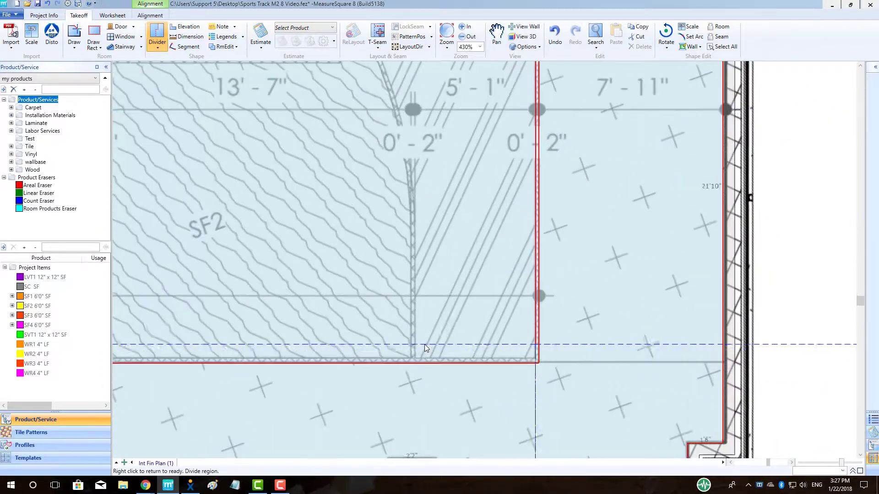
{"action": "scroll", "coordinate": [422, 356], "scroll_direction": "down", "scroll_amount": 3}
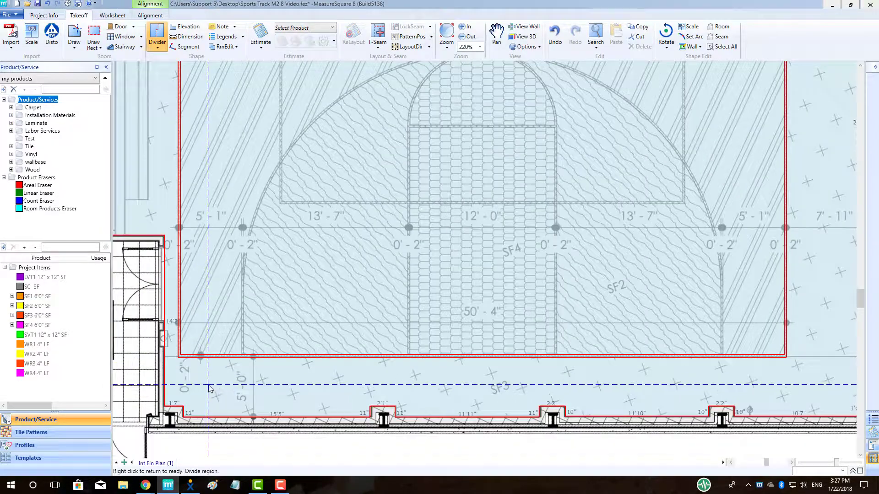
- Divide off the lower SF4 lane section from the court baseline, 12'6" high and as wide as the lane
{"action": "scroll", "coordinate": [411, 443], "scroll_direction": "up", "scroll_amount": 3}
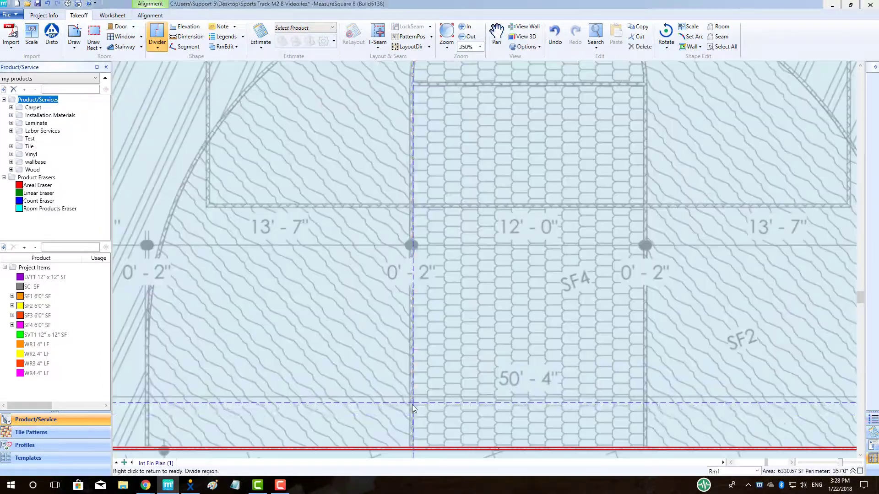
{"action": "left_click", "coordinate": [413, 448]}
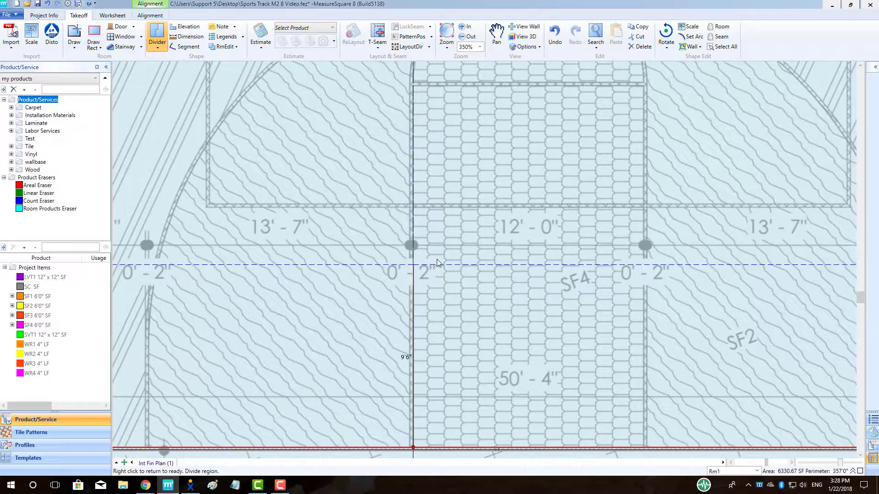
{"action": "left_click", "coordinate": [430, 209]}
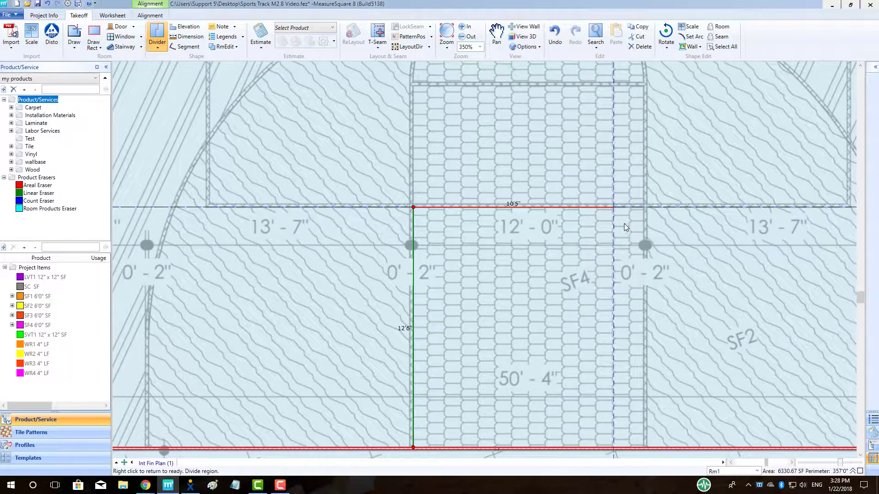
{"action": "left_click", "coordinate": [643, 226]}
{"action": "left_click", "coordinate": [635, 446]}
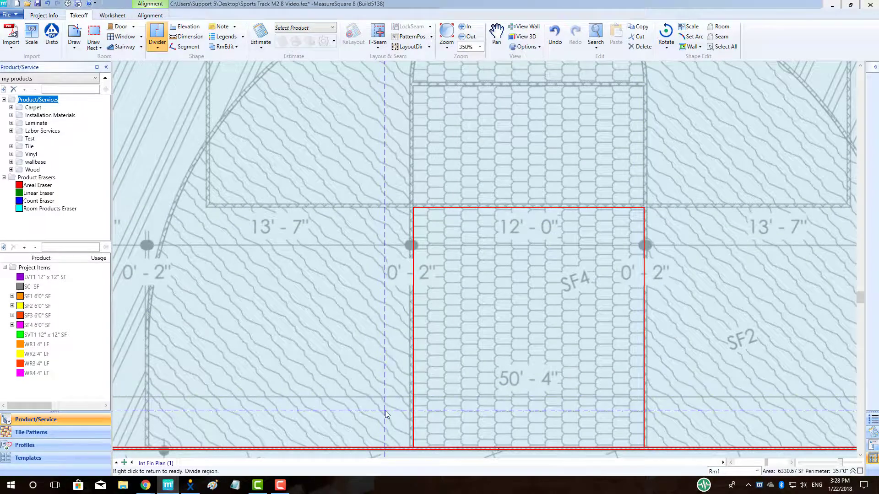
- Draw the lower-right SF2 divider from the lane border's baseline corner, 12'6" up, 10'7" across, and 3'2" up to the curved border
{"action": "scroll", "coordinate": [385, 412], "scroll_direction": "down", "scroll_amount": 3}
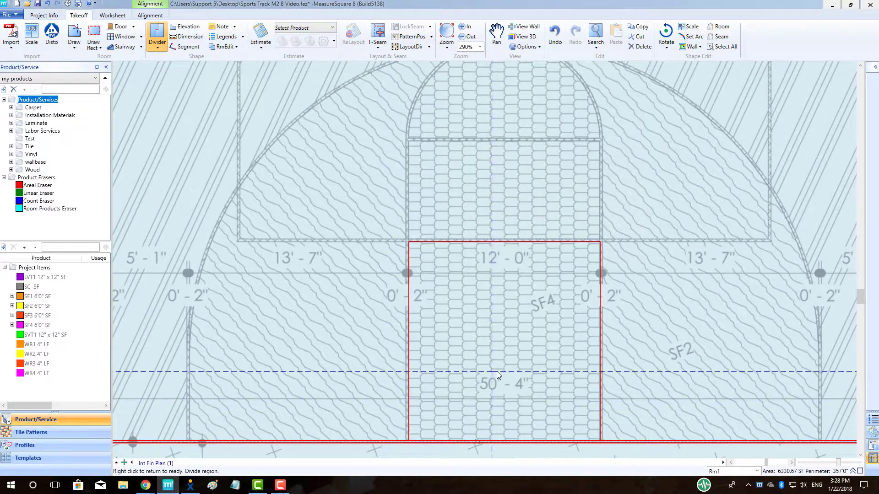
{"action": "scroll", "coordinate": [497, 370], "scroll_direction": "down", "scroll_amount": 1}
{"action": "middle_click_drag", "start_coordinate": [498, 367], "coordinate": [324, 361]}
{"action": "left_click", "coordinate": [448, 369]}
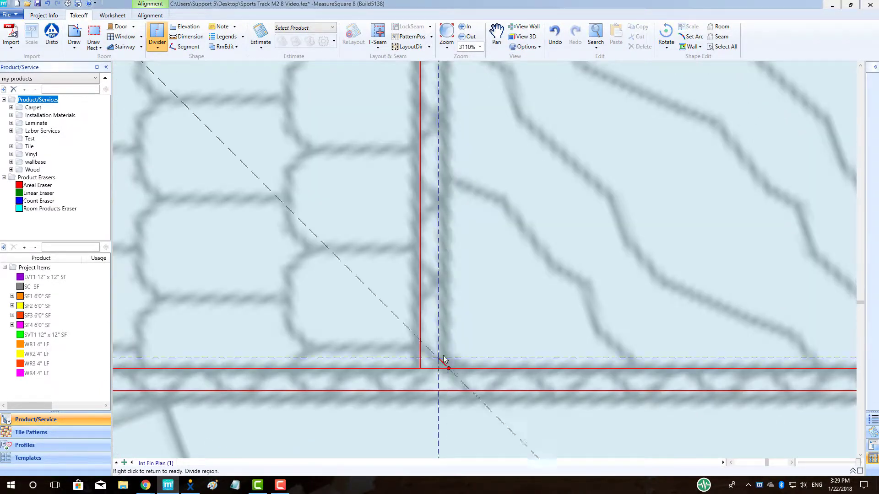
{"action": "scroll", "coordinate": [475, 222], "scroll_direction": "down", "scroll_amount": 6}
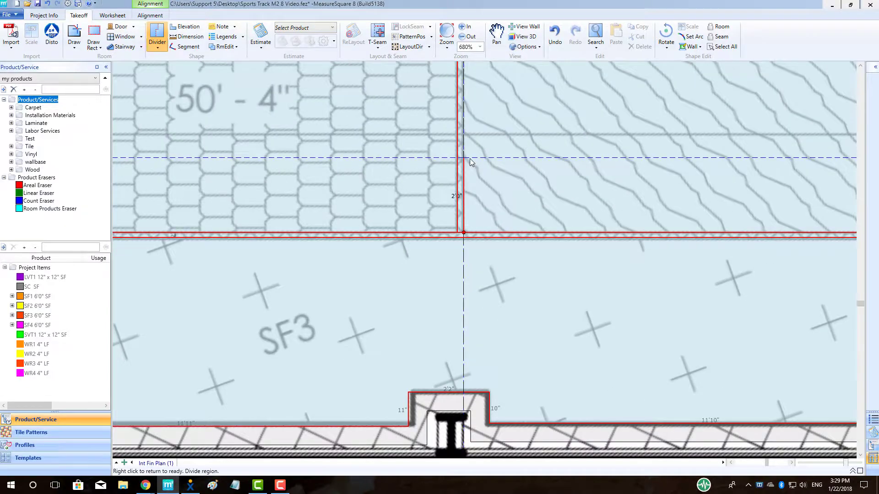
{"action": "middle_click_drag", "start_coordinate": [470, 159], "coordinate": [441, 403]}
{"action": "scroll", "coordinate": [461, 337], "scroll_direction": "down", "scroll_amount": 2}
{"action": "left_click", "coordinate": [432, 299]}
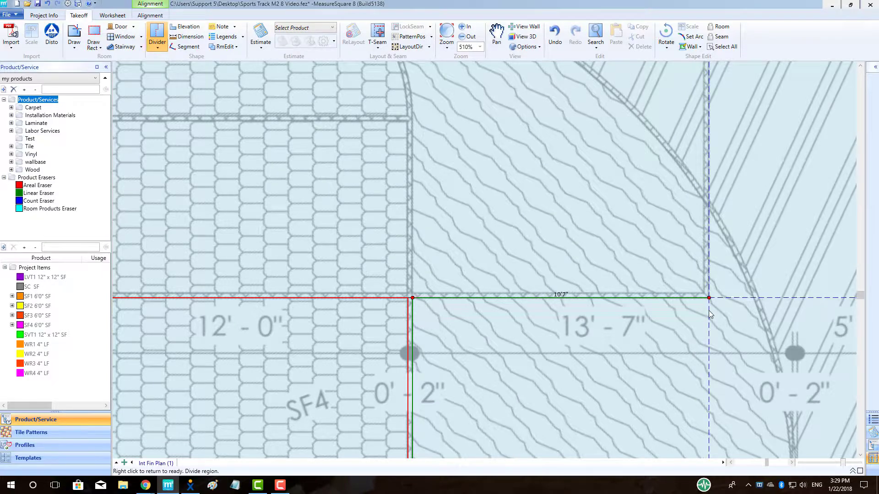
{"action": "scroll", "coordinate": [715, 210], "scroll_direction": "up", "scroll_amount": 5}
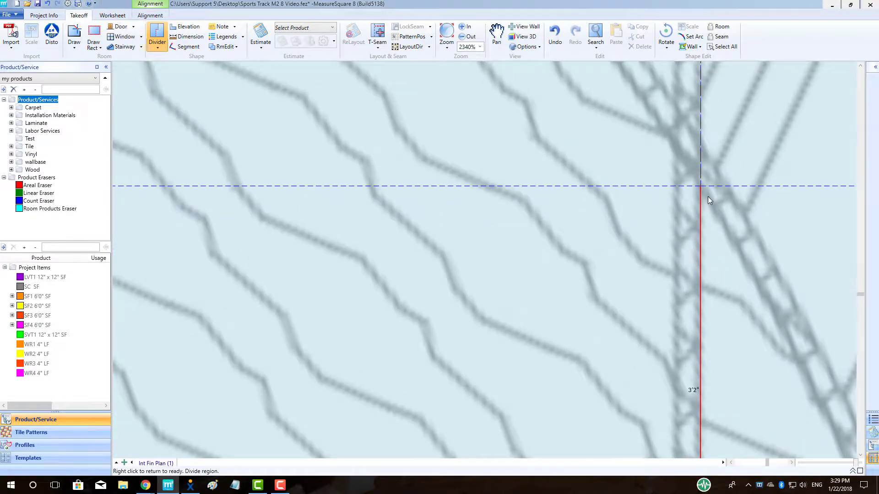
{"action": "left_click", "coordinate": [707, 196]}
{"action": "scroll", "coordinate": [707, 197], "scroll_direction": "down", "scroll_amount": 6}
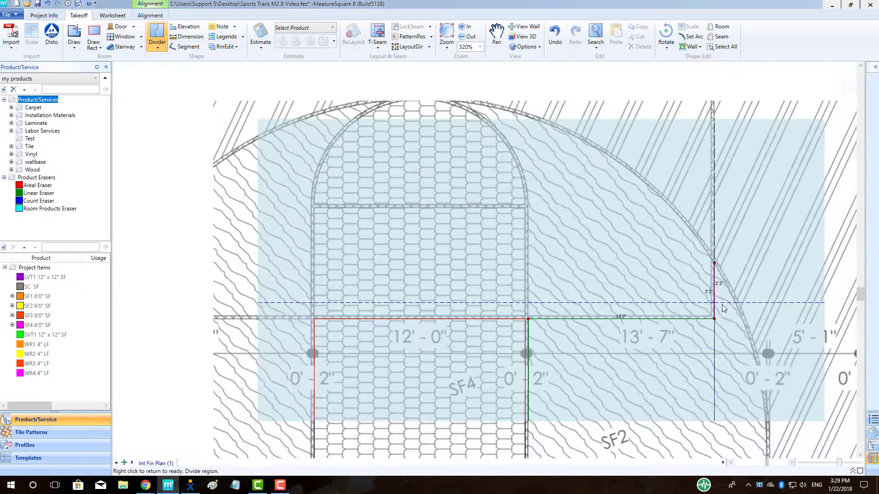
- Curve the lower-right SF2 divider along the inside of the arc border and run it straight down to the baseline
{"action": "middle_click_drag", "start_coordinate": [722, 305], "coordinate": [506, 178]}
{"action": "scroll", "coordinate": [541, 266], "scroll_direction": "up", "scroll_amount": 2}
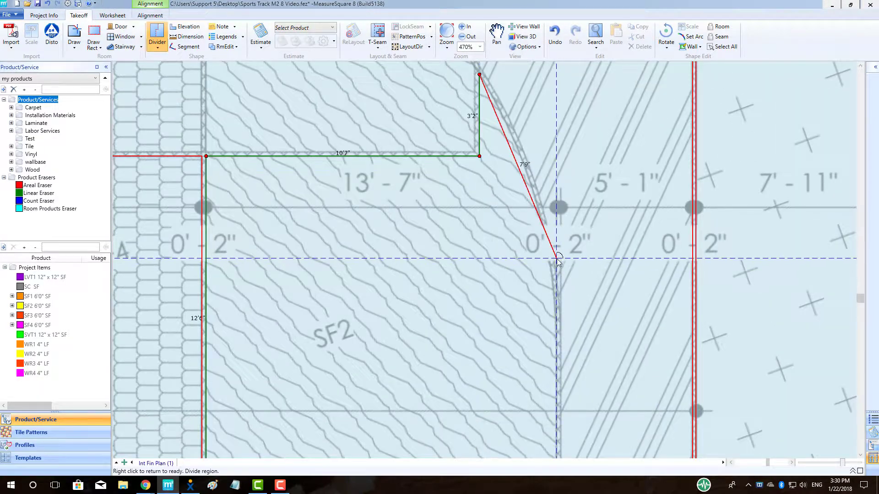
{"action": "left_click", "coordinate": [542, 224]}
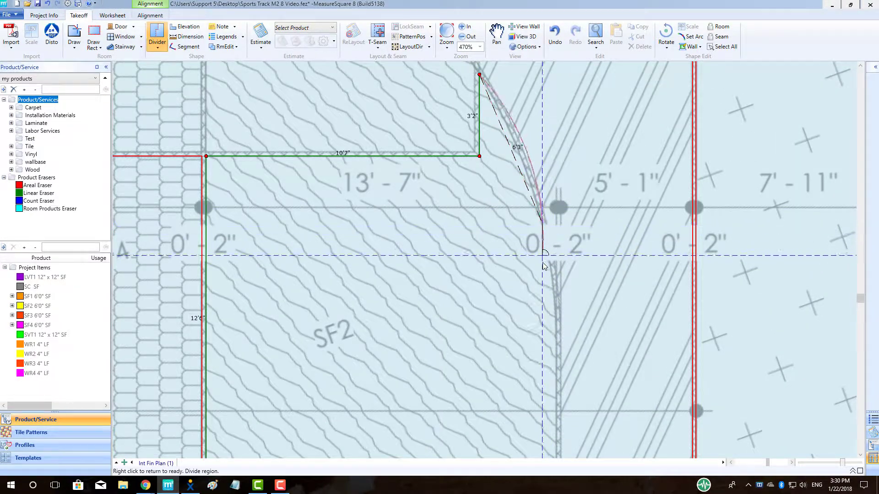
{"action": "left_click", "coordinate": [556, 314]}
{"action": "scroll", "coordinate": [548, 343], "scroll_direction": "down", "scroll_amount": 3}
{"action": "scroll", "coordinate": [549, 408], "scroll_direction": "up", "scroll_amount": 3}
{"action": "left_click", "coordinate": [552, 422]}
- Start a divider on the outer edge of the SF2 arc border at the baseline, running about 6'7" up to the curve
{"action": "scroll", "coordinate": [560, 417], "scroll_direction": "up", "scroll_amount": 6}
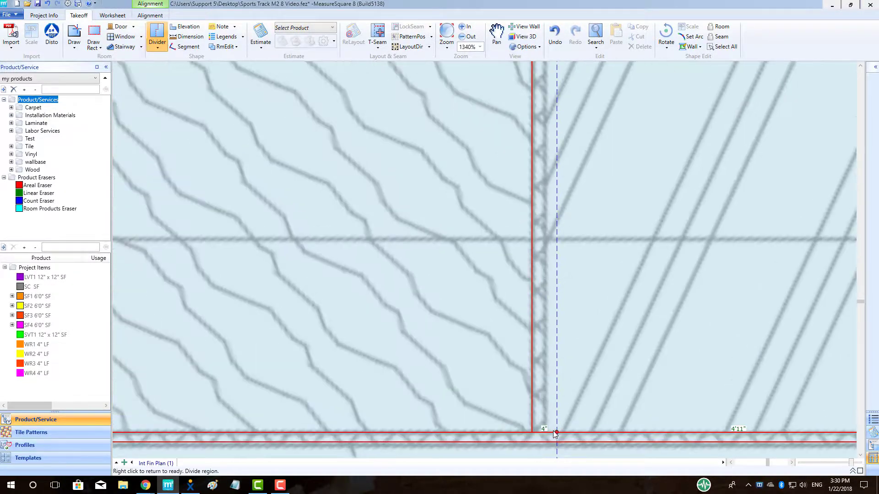
{"action": "left_click", "coordinate": [543, 432]}
{"action": "scroll", "coordinate": [560, 214], "scroll_direction": "down", "scroll_amount": 5}
{"action": "middle_click_drag", "start_coordinate": [551, 69], "coordinate": [538, 302]}
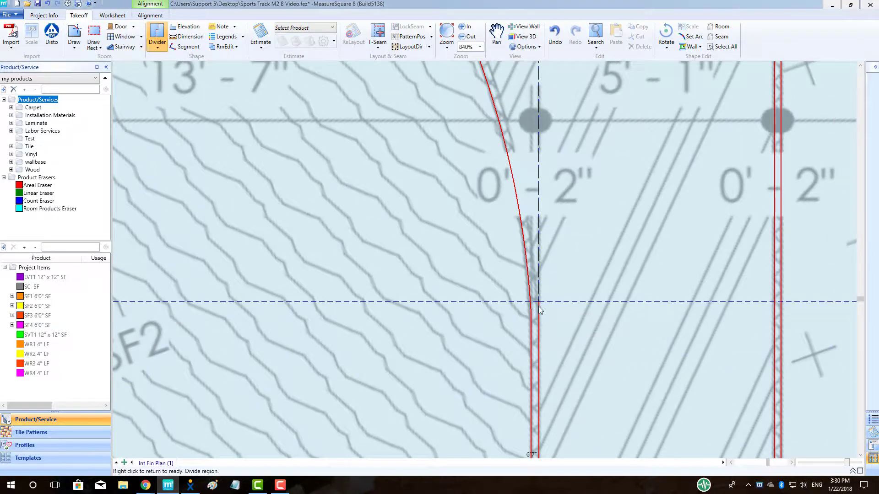
{"action": "left_click", "coordinate": [537, 307]}
- Curve the divider along the outer edge of the SF2 arc, over the key to the curve's end on the left side
{"action": "middle_click_drag", "start_coordinate": [542, 200], "coordinate": [544, 363]}
{"action": "left_click", "coordinate": [502, 256]}
{"action": "middle_click_drag", "start_coordinate": [471, 129], "coordinate": [518, 319]}
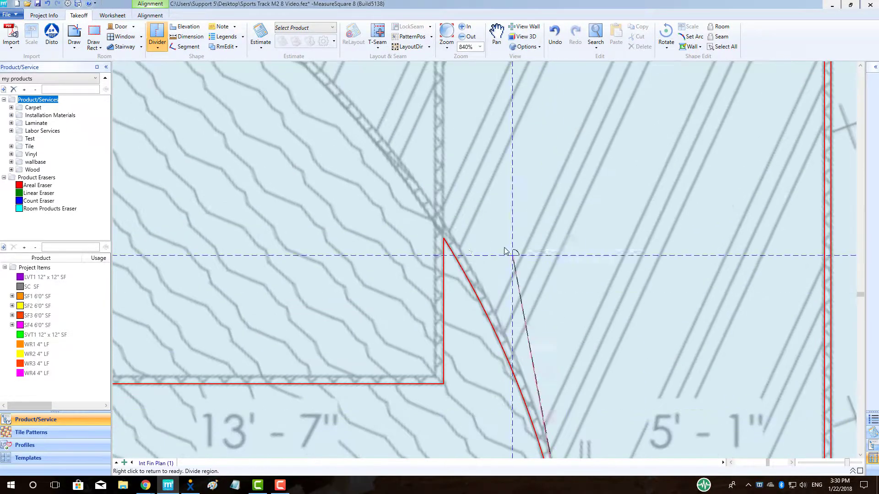
{"action": "scroll", "coordinate": [416, 201], "scroll_direction": "down", "scroll_amount": 7}
{"action": "middle_click_drag", "start_coordinate": [414, 154], "coordinate": [555, 369]}
{"action": "scroll", "coordinate": [276, 222], "scroll_direction": "down", "scroll_amount": 2}
{"action": "middle_click_drag", "start_coordinate": [199, 194], "coordinate": [535, 234]}
{"action": "scroll", "coordinate": [369, 318], "scroll_direction": "down", "scroll_amount": 4}
{"action": "scroll", "coordinate": [389, 371], "scroll_direction": "up", "scroll_amount": 4}
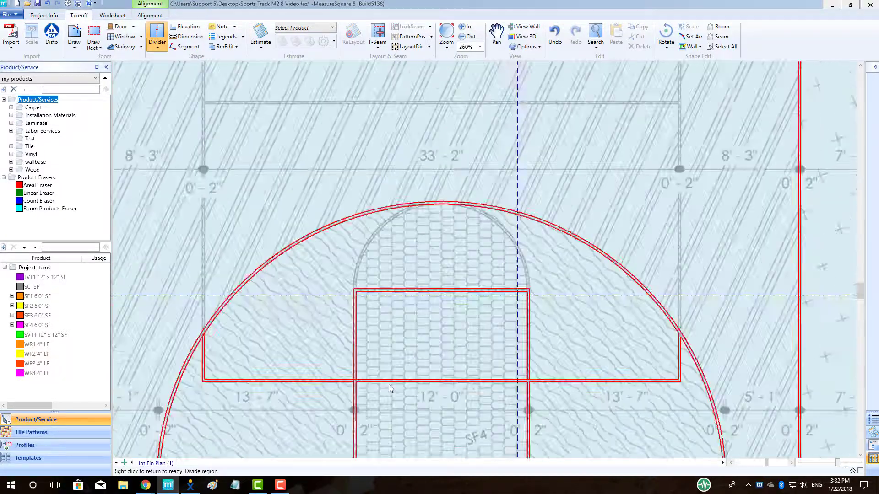
{"action": "scroll", "coordinate": [330, 296], "scroll_direction": "up", "scroll_amount": 3}
- Draw curved dividers along the inner and outer edges of the rounded border at the top of the SF4 key
{"action": "left_click", "coordinate": [330, 296]}
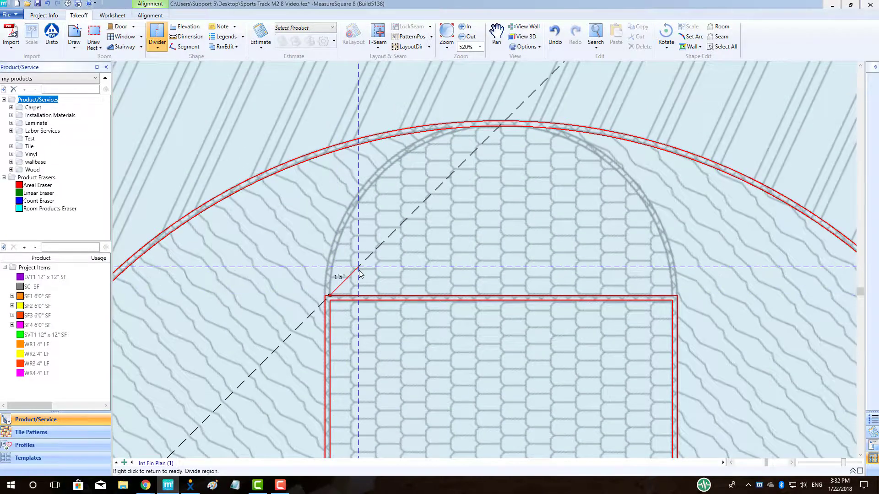
{"action": "left_click", "coordinate": [471, 127]}
{"action": "left_click", "coordinate": [325, 297]}
{"action": "left_click", "coordinate": [446, 129]}
- Divide the center circle's lower half around the small circle, and separate the small circle's lower half with a 4'0" straight side
{"action": "scroll", "coordinate": [504, 219], "scroll_direction": "down", "scroll_amount": 4}
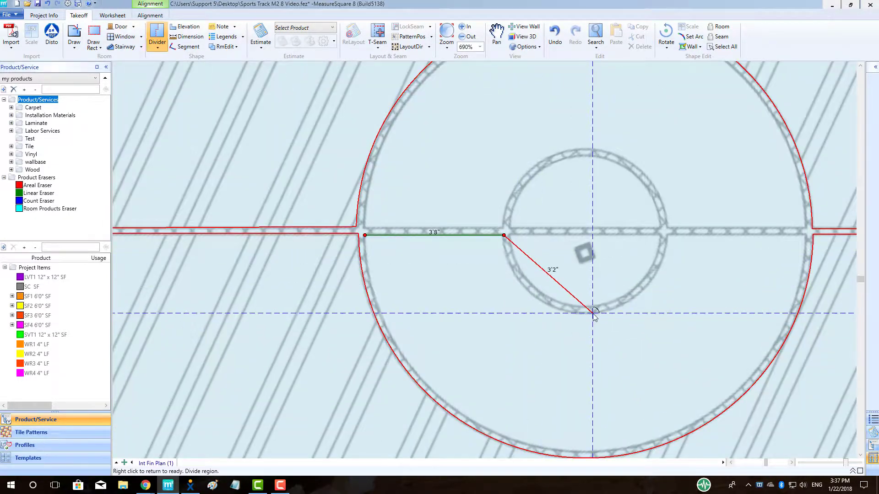
{"action": "left_click", "coordinate": [668, 235]}
{"action": "left_click", "coordinate": [805, 236]}
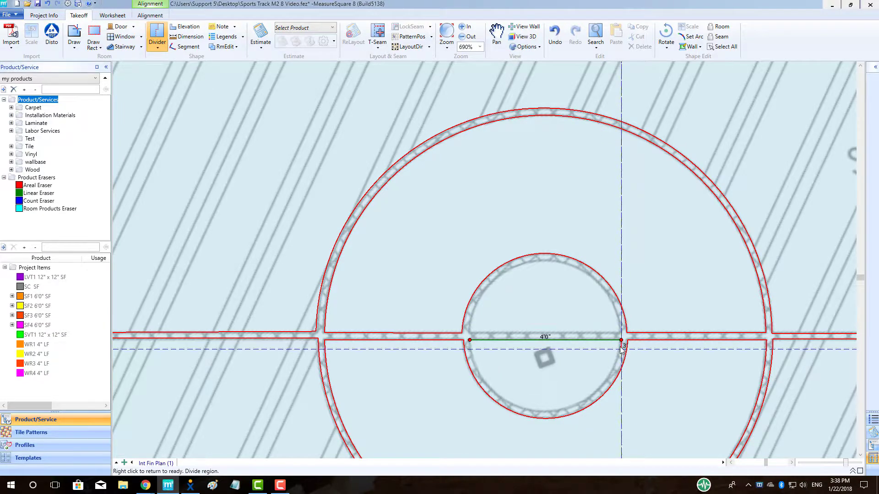
{"action": "left_click", "coordinate": [549, 411]}
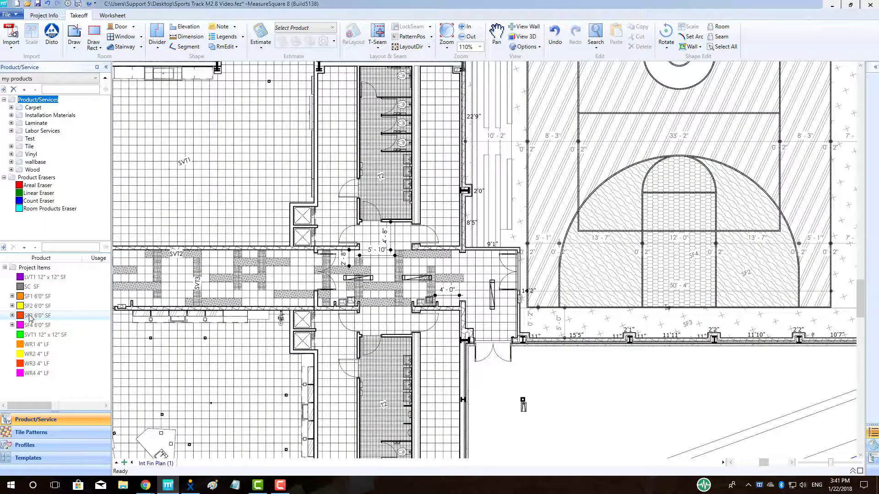
- Assign the SF3 product to the perimeter area surrounding the basketball court
{"action": "left_click", "coordinate": [31, 315]}
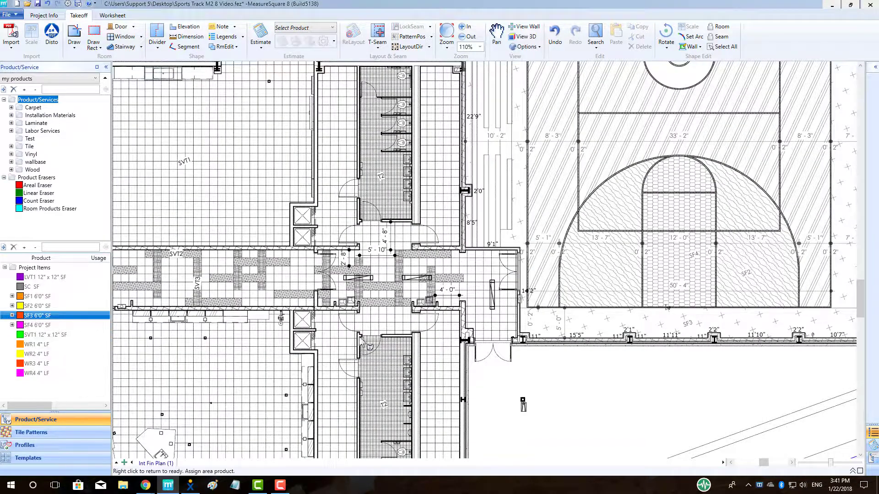
{"action": "left_click", "coordinate": [544, 326]}
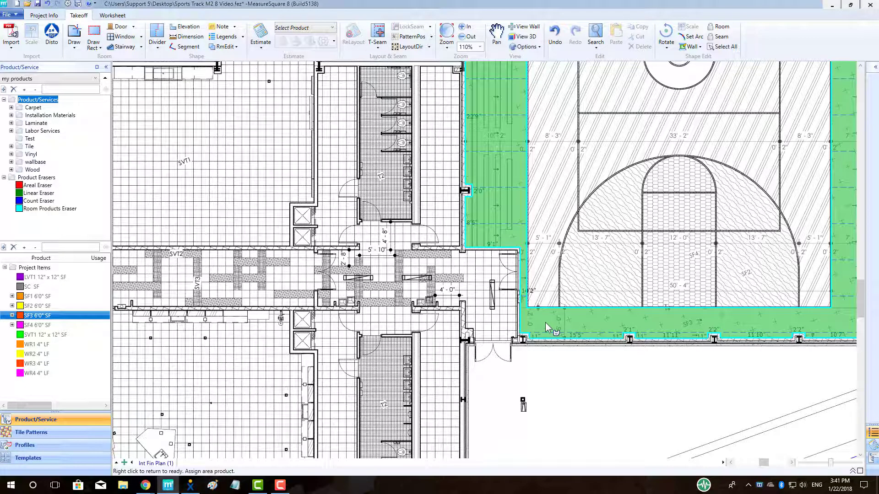
{"action": "left_click", "coordinate": [546, 323]}
{"action": "right_click", "coordinate": [540, 414]}
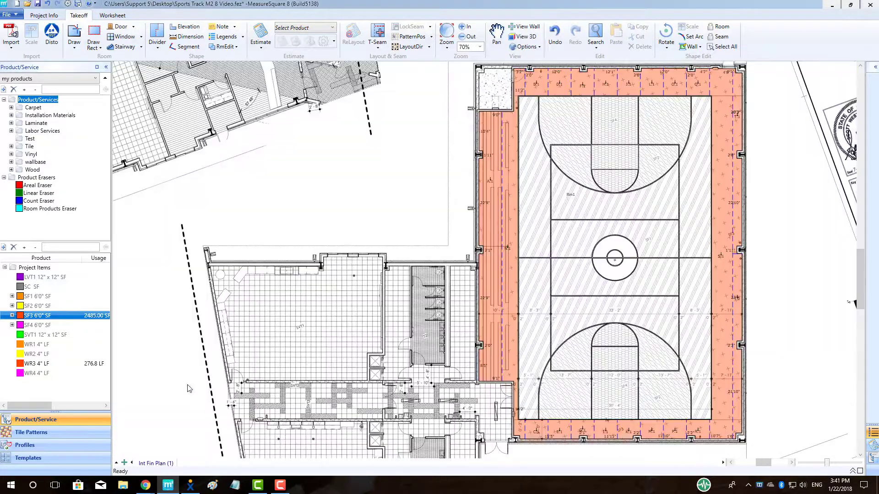
- Assign the SF1 product to the diagonally hatched main playing areas outside the arcs and the center circle
{"action": "left_click", "coordinate": [36, 296]}
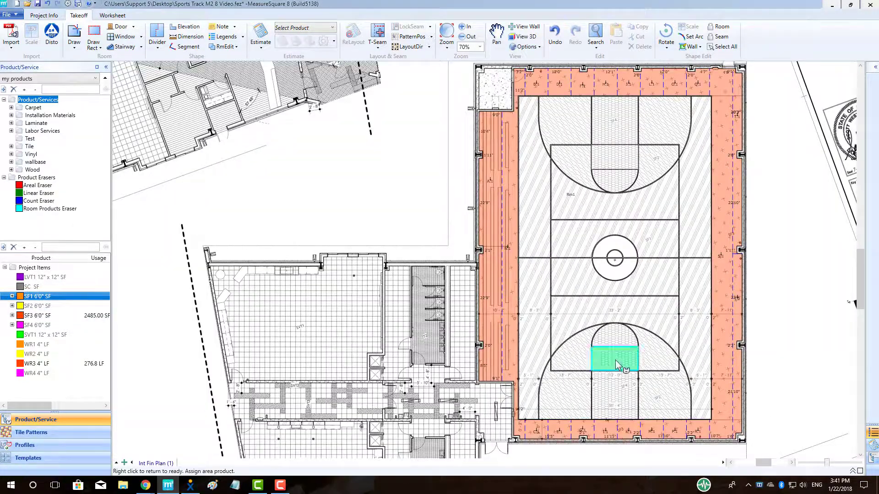
{"action": "left_click", "coordinate": [536, 337]}
{"action": "left_click", "coordinate": [569, 322]}
{"action": "right_click", "coordinate": [362, 345]}
{"action": "scroll", "coordinate": [363, 344], "scroll_direction": "down", "scroll_amount": 2}
{"action": "scroll", "coordinate": [363, 348], "scroll_direction": "up", "scroll_amount": 2}
{"action": "scroll", "coordinate": [352, 361], "scroll_direction": "down", "scroll_amount": 1}
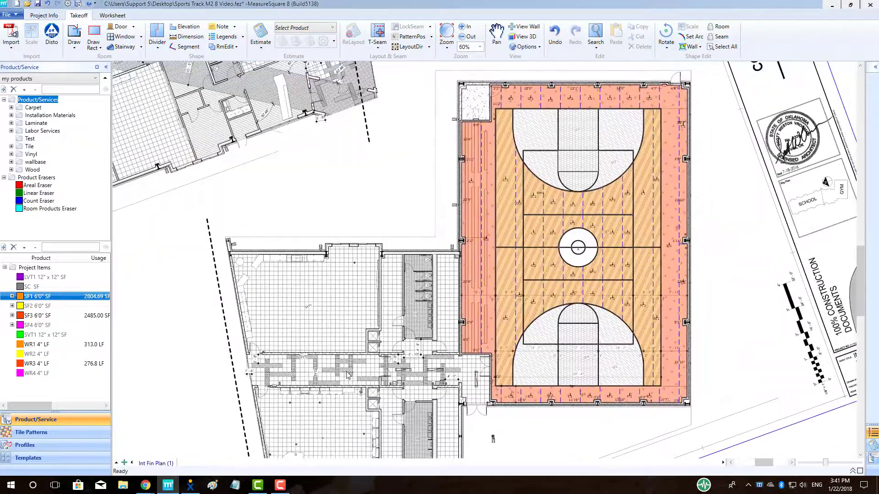
- Assign the SF2 product to the wavy-hatched regions inside the arcs on either side of the keys
{"action": "left_click", "coordinate": [42, 306]}
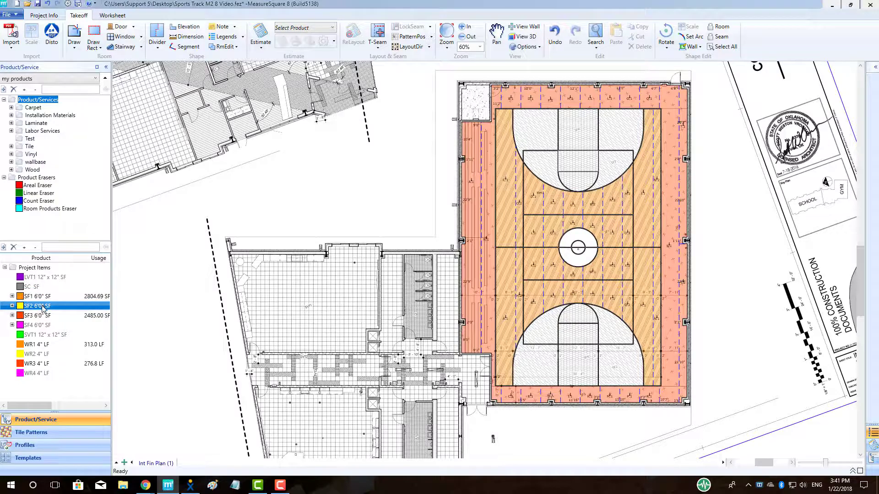
{"action": "left_click", "coordinate": [538, 381]}
{"action": "left_click", "coordinate": [622, 366]}
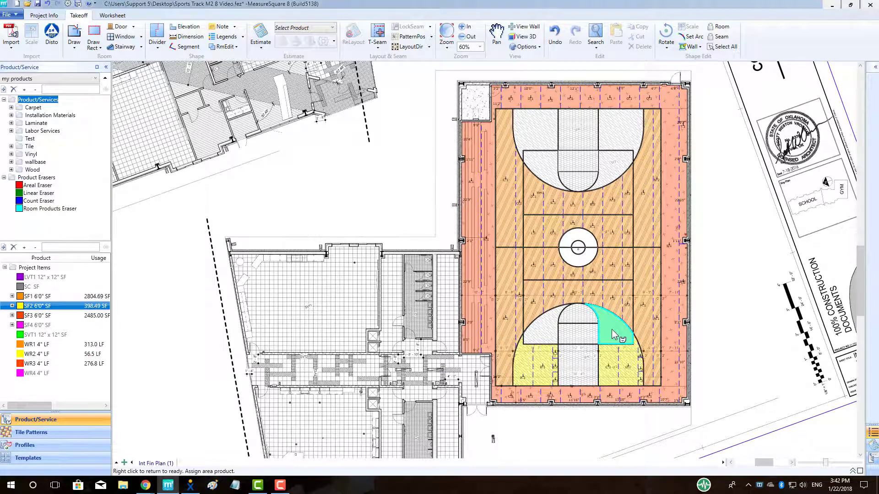
{"action": "right_click", "coordinate": [391, 249]}
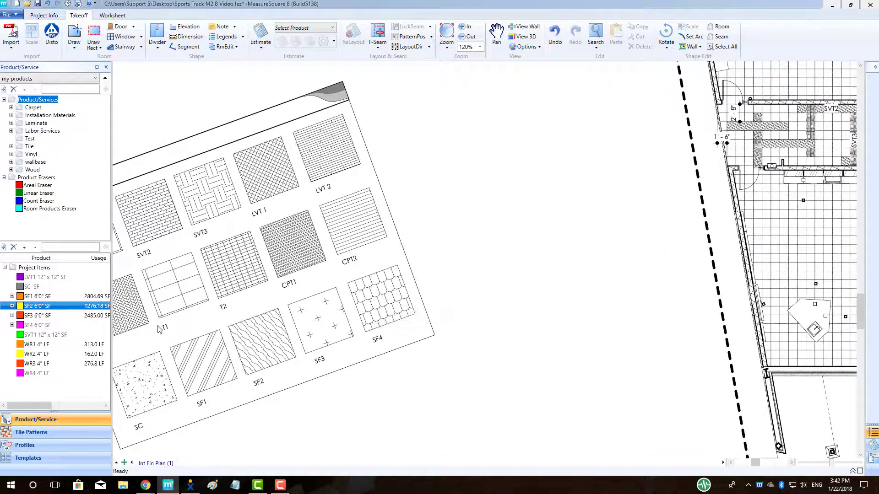
- Assign the SF4 product to the rectangular and rounded key regions at both ends of the court
{"action": "left_click", "coordinate": [53, 325]}
{"action": "scroll", "coordinate": [451, 289], "scroll_direction": "down", "scroll_amount": 3}
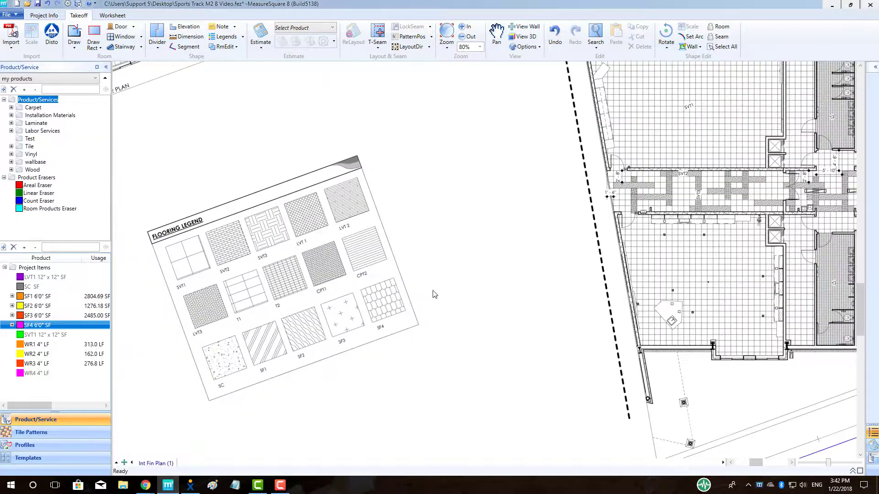
{"action": "middle_click_drag", "start_coordinate": [533, 305], "coordinate": [368, 377]}
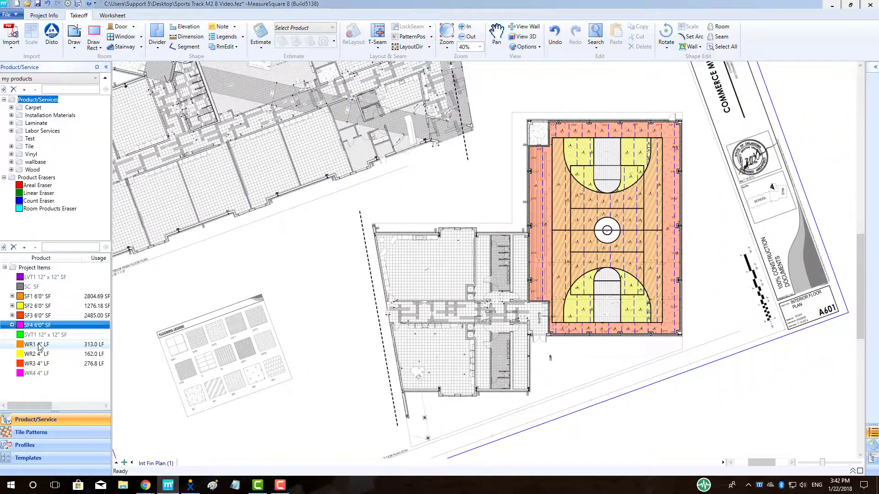
{"action": "left_click", "coordinate": [603, 314]}
{"action": "left_click", "coordinate": [600, 285]}
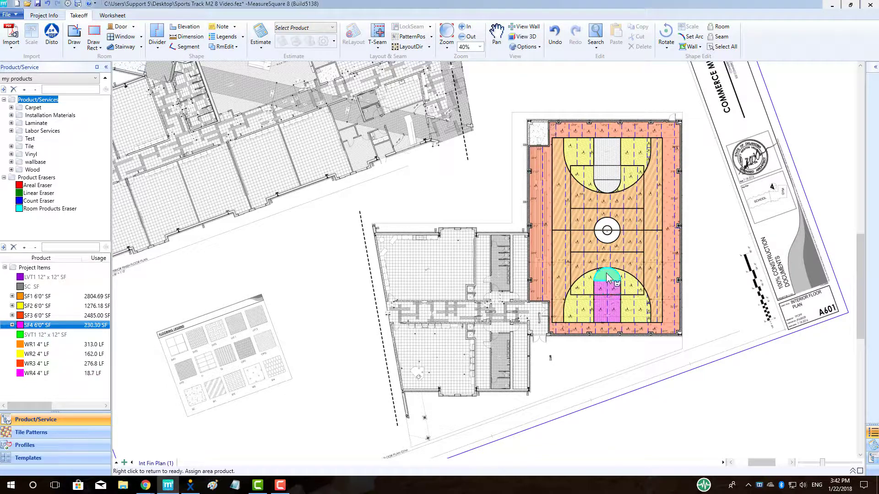
{"action": "left_click", "coordinate": [614, 160]}
{"action": "left_click", "coordinate": [612, 188]}
{"action": "left_click", "coordinate": [505, 210]}
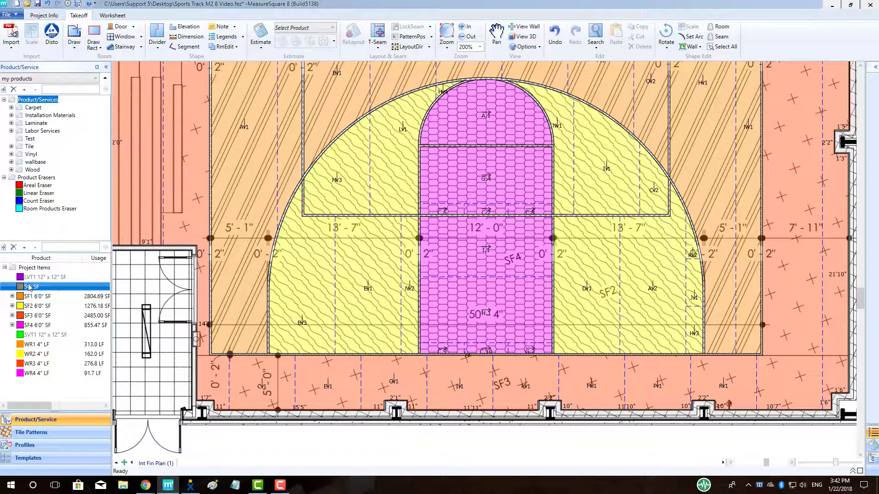
- Assign the LVT1 12" x 12" product to the narrow game-line strips along the arcs, keys and court lines
{"action": "left_click", "coordinate": [30, 277]}
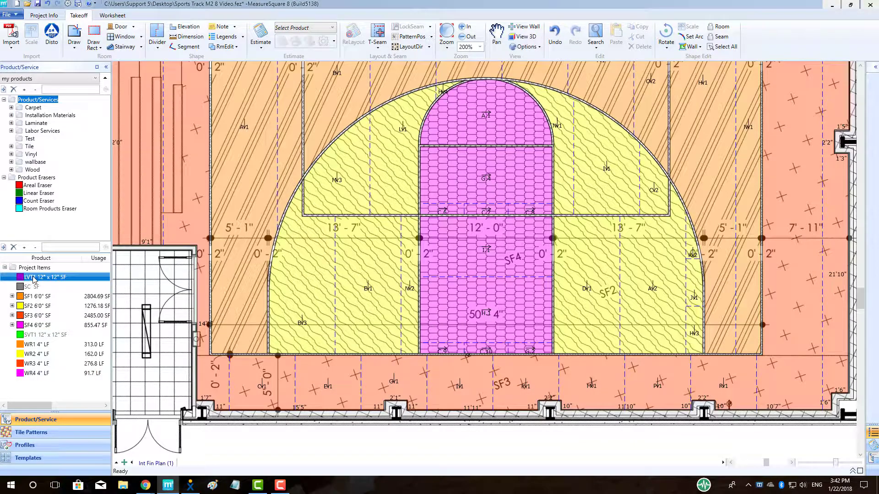
{"action": "left_click", "coordinate": [267, 348]}
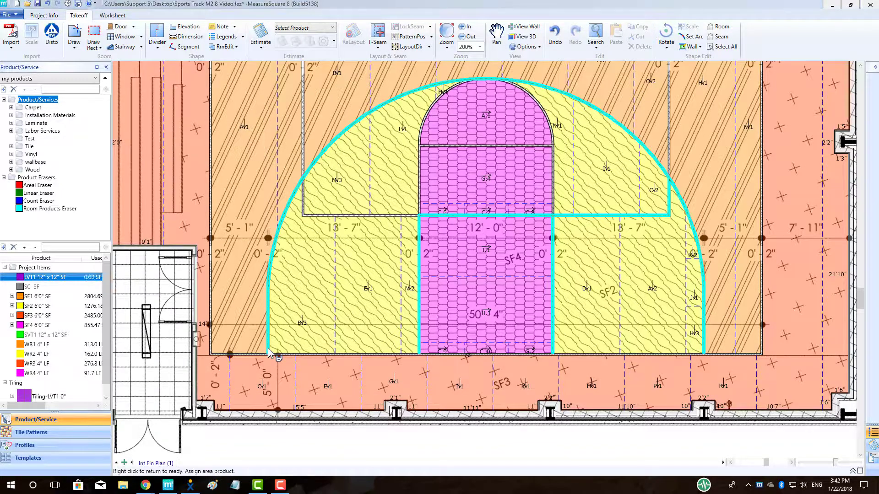
{"action": "scroll", "coordinate": [322, 188], "scroll_direction": "down", "scroll_amount": 1}
{"action": "middle_click_drag", "start_coordinate": [361, 115], "coordinate": [351, 311]}
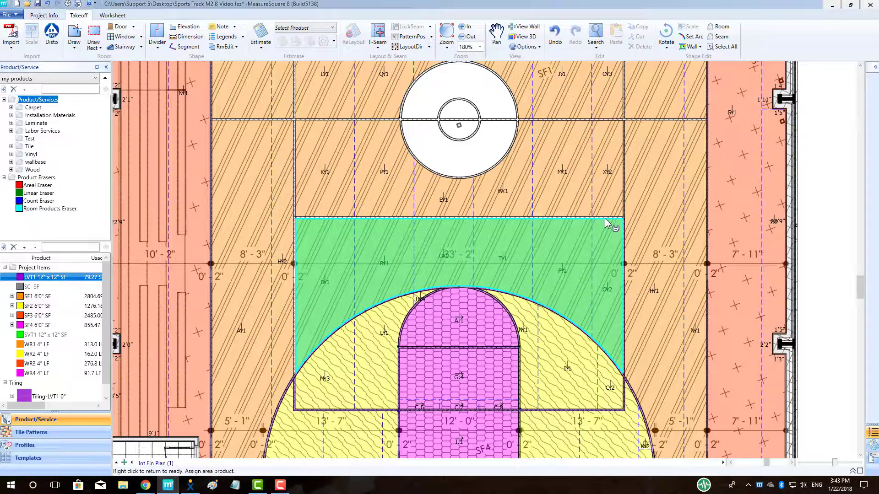
{"action": "left_click", "coordinate": [452, 156]}
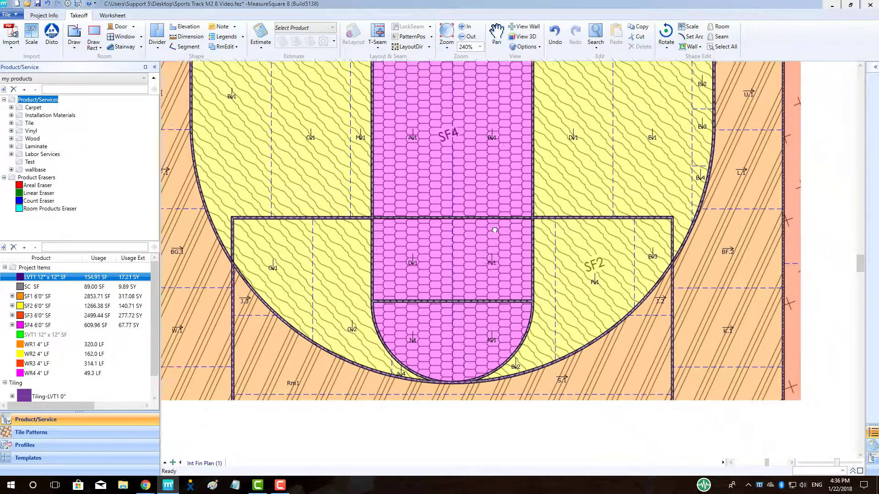
- Check the game lines and assign LVT1 12" x 12" to the unfilled vertical line strip above the lower arc's left side
{"action": "scroll", "coordinate": [495, 230], "scroll_direction": "up", "scroll_amount": 4}
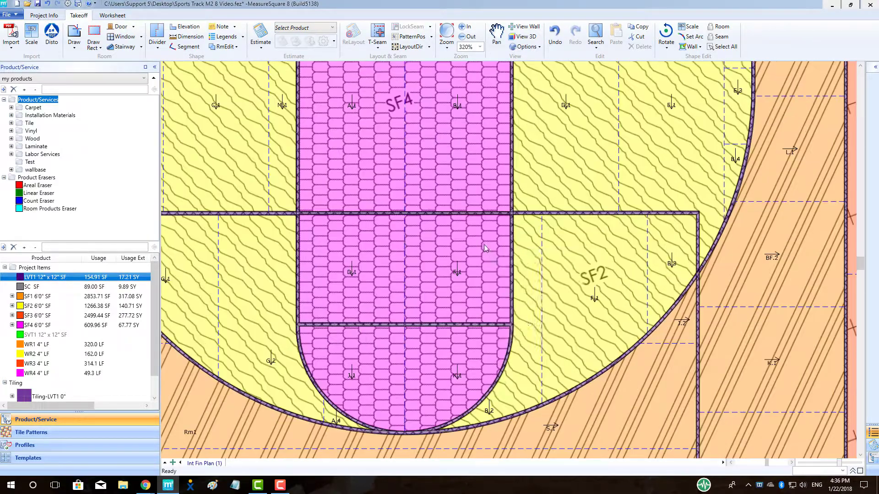
{"action": "scroll", "coordinate": [456, 259], "scroll_direction": "down", "scroll_amount": 5}
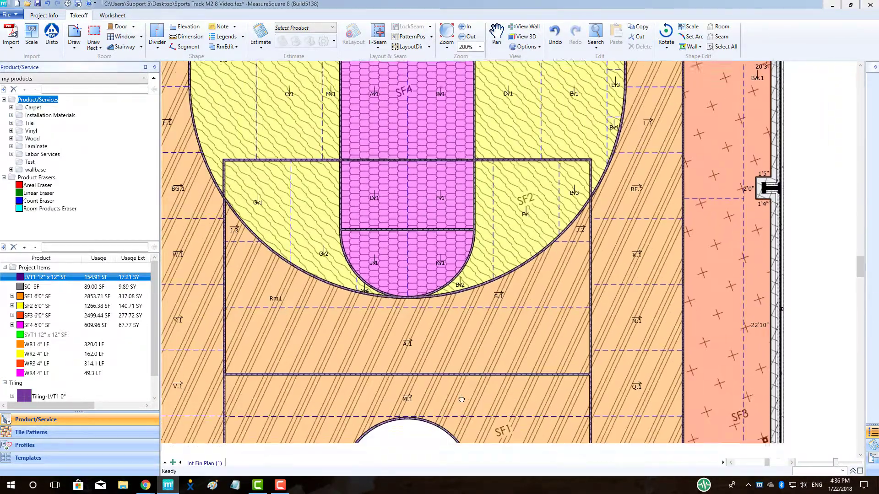
{"action": "middle_click_drag", "start_coordinate": [461, 399], "coordinate": [506, 139]}
{"action": "middle_click_drag", "start_coordinate": [513, 354], "coordinate": [575, 121]}
{"action": "scroll", "coordinate": [377, 130], "scroll_direction": "up", "scroll_amount": 6}
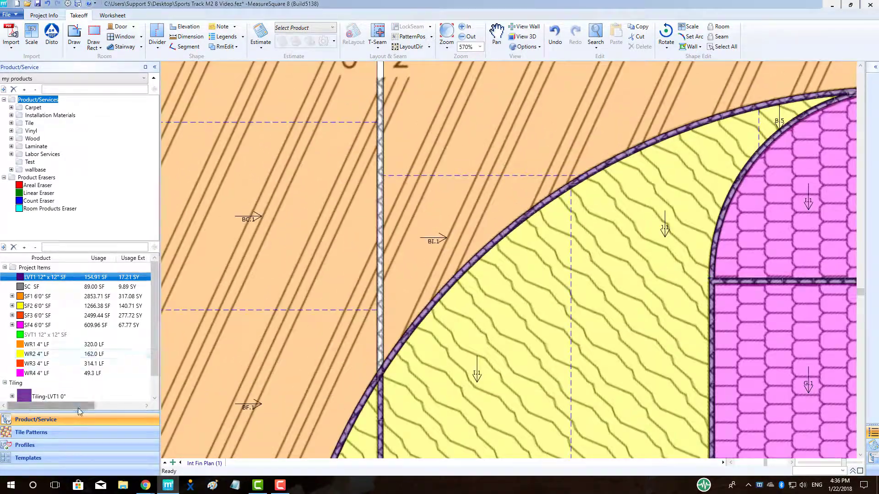
{"action": "left_click", "coordinate": [39, 277]}
{"action": "left_click", "coordinate": [380, 299]}
{"action": "scroll", "coordinate": [444, 328], "scroll_direction": "down", "scroll_amount": 6}
{"action": "scroll", "coordinate": [449, 336], "scroll_direction": "down", "scroll_amount": 3}
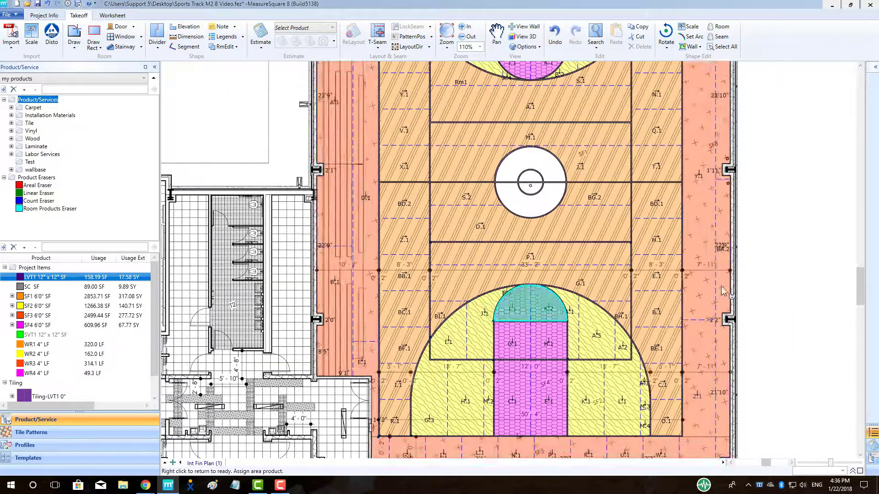
{"action": "right_click", "coordinate": [803, 277]}
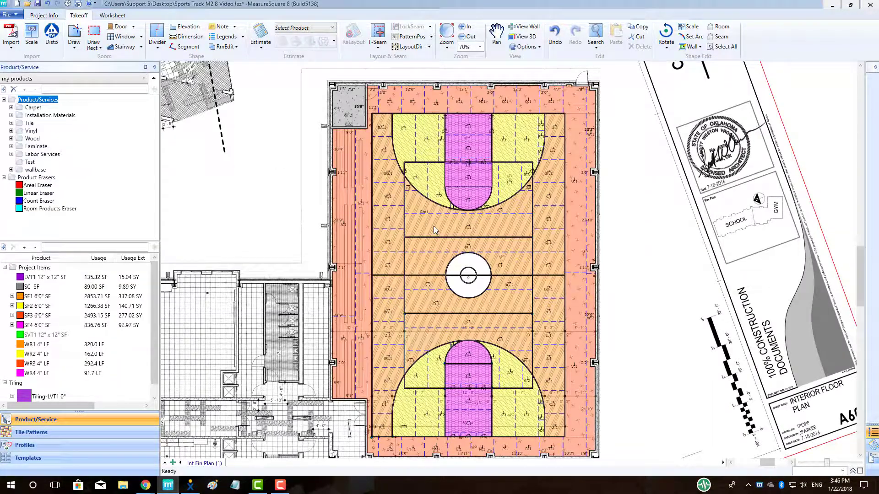
- Re-lay the room's SF1 flooring so the cuts run along the court's length, and deselect the room
{"action": "left_click", "coordinate": [433, 226]}
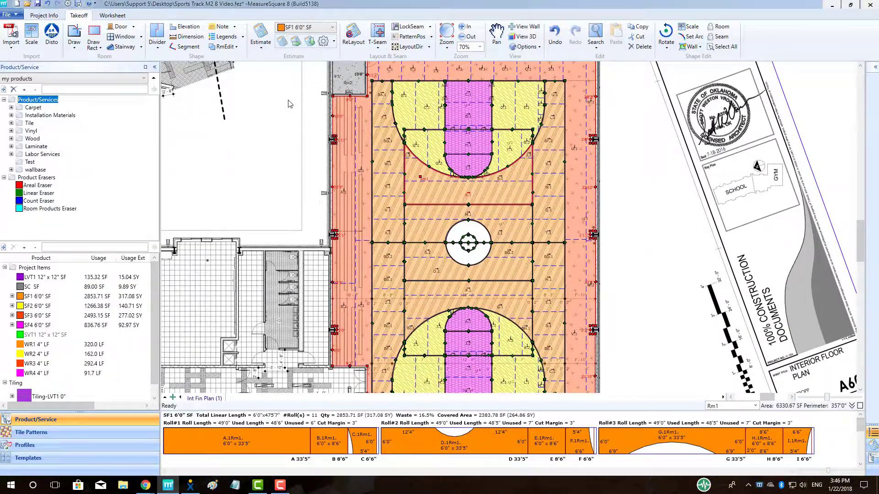
{"action": "left_click", "coordinate": [311, 42]}
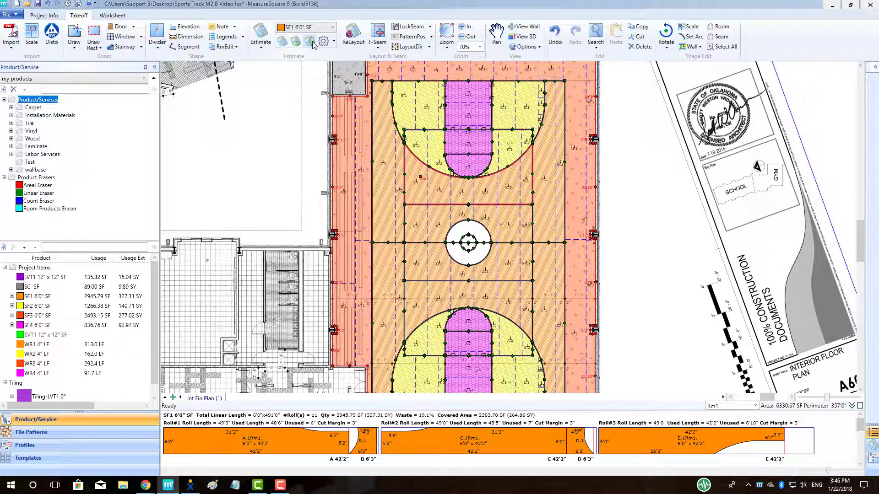
{"action": "scroll", "coordinate": [291, 147], "scroll_direction": "down", "scroll_amount": 1}
{"action": "left_click", "coordinate": [270, 150]}
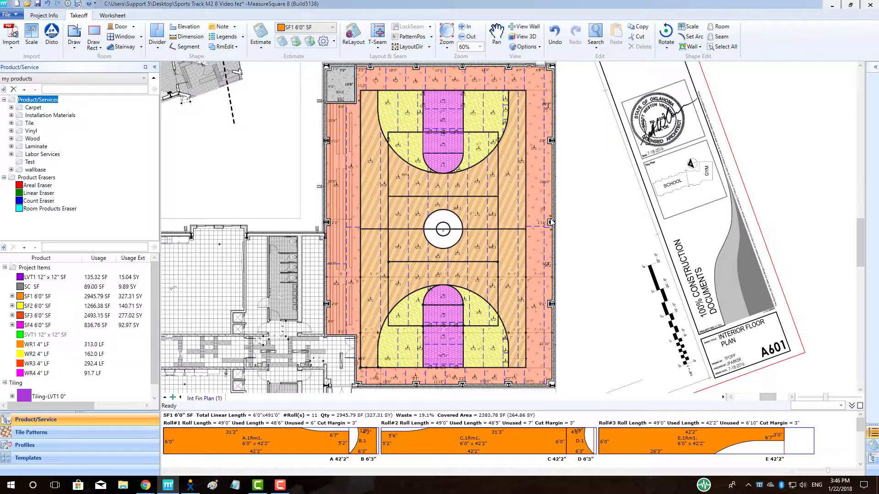
- Apply Stagger Cuts to the SF3 flooring in the court's perimeter area, and clear the selection
{"action": "scroll", "coordinate": [531, 234], "scroll_direction": "up", "scroll_amount": 3}
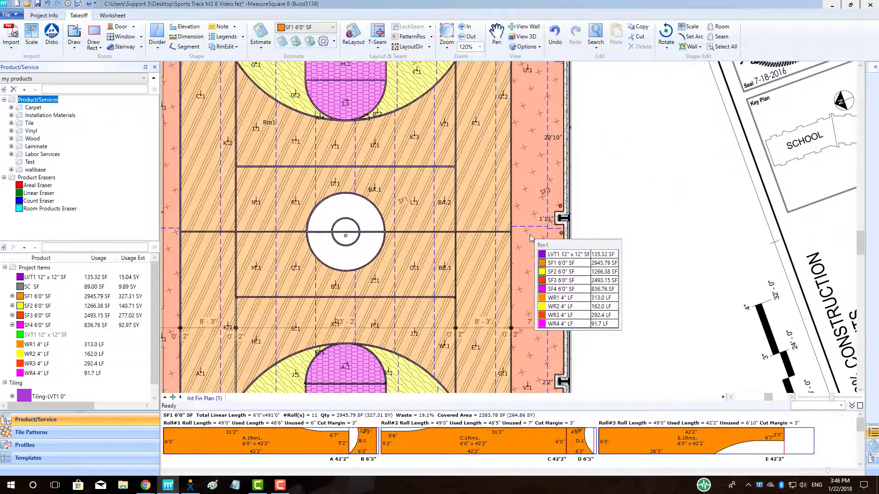
{"action": "left_click", "coordinate": [529, 234]}
{"action": "right_click", "coordinate": [529, 235]}
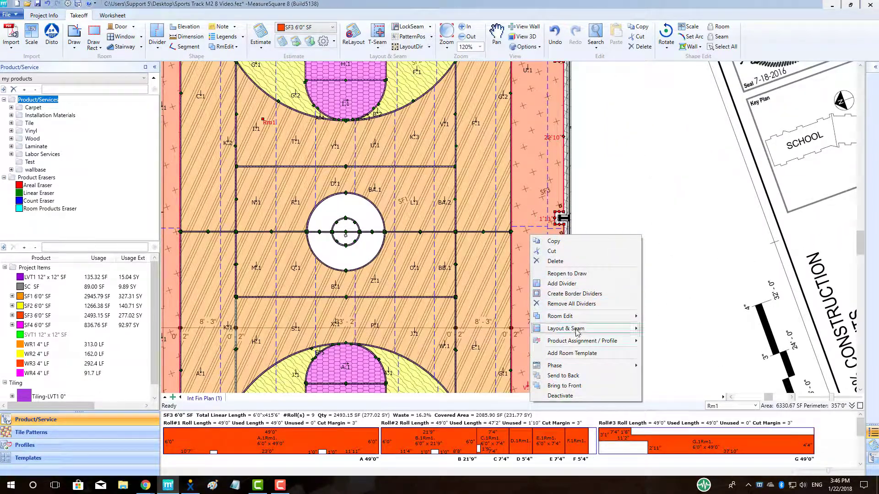
{"action": "mouse_move", "coordinate": [577, 333]}
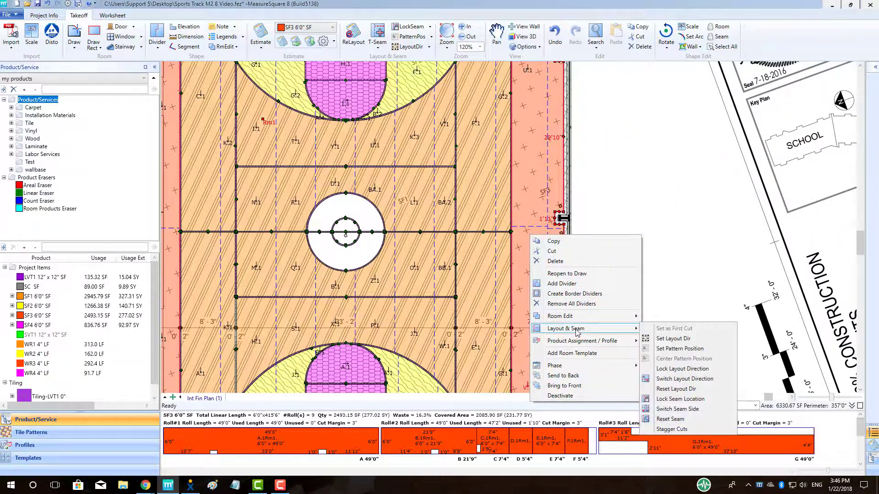
{"action": "left_click", "coordinate": [691, 429]}
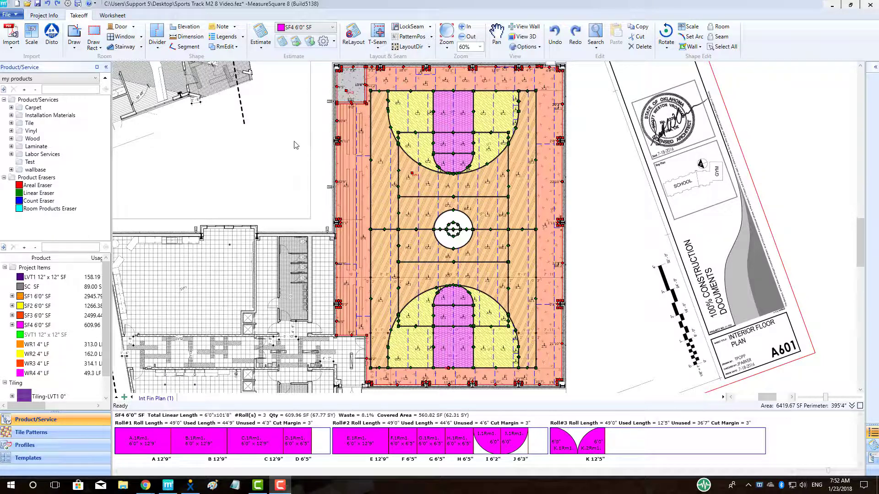
{"action": "left_click", "coordinate": [294, 145]}
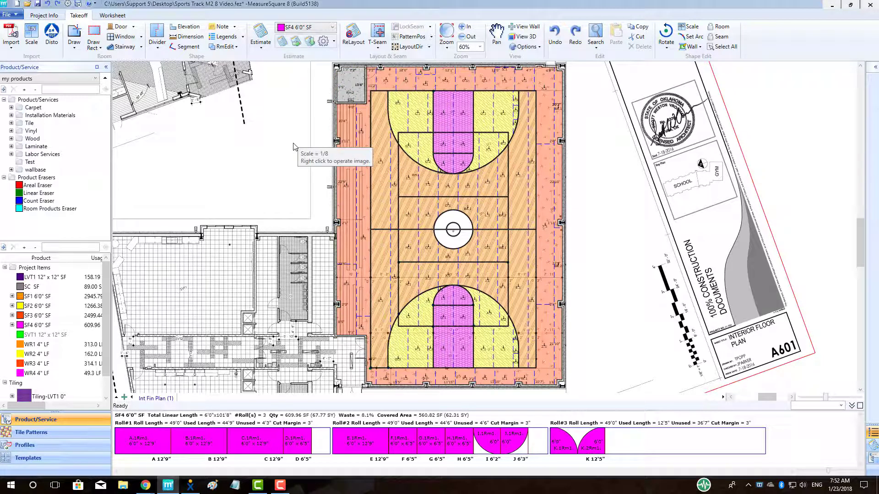